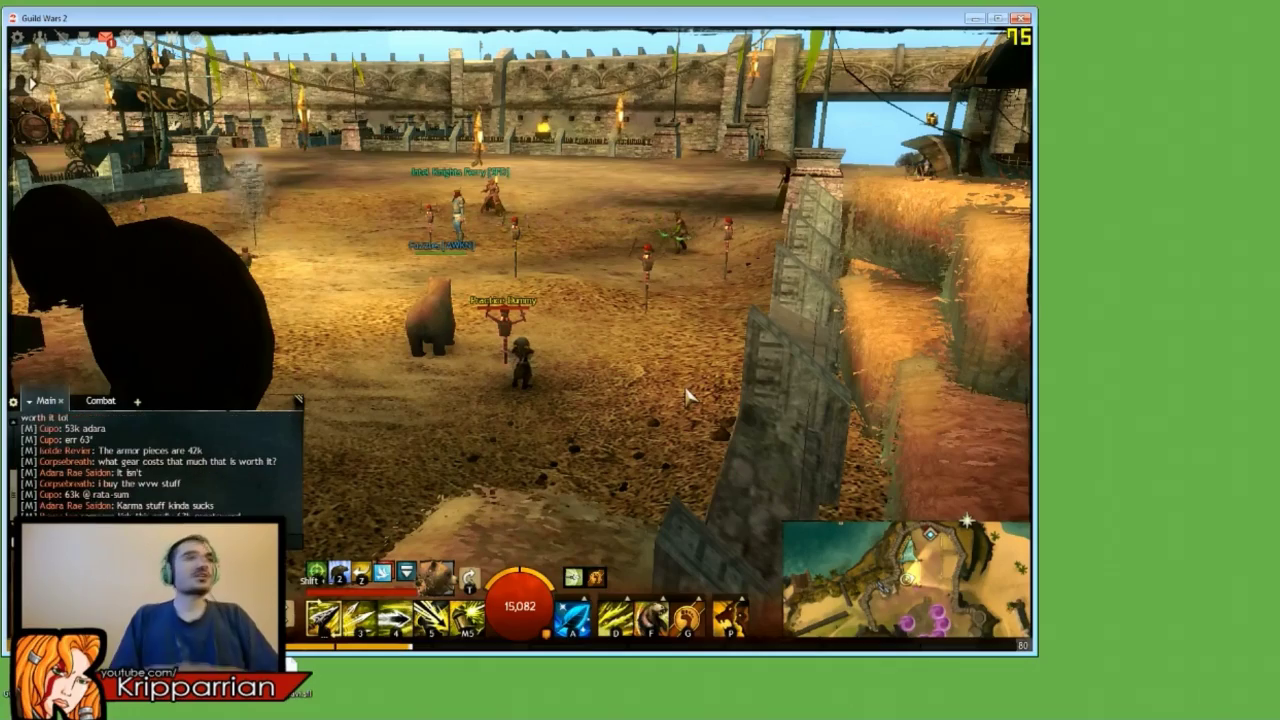
Face the practice dummy and swap from the shortbow to the longbow.
drag(628, 371, 396, 515)
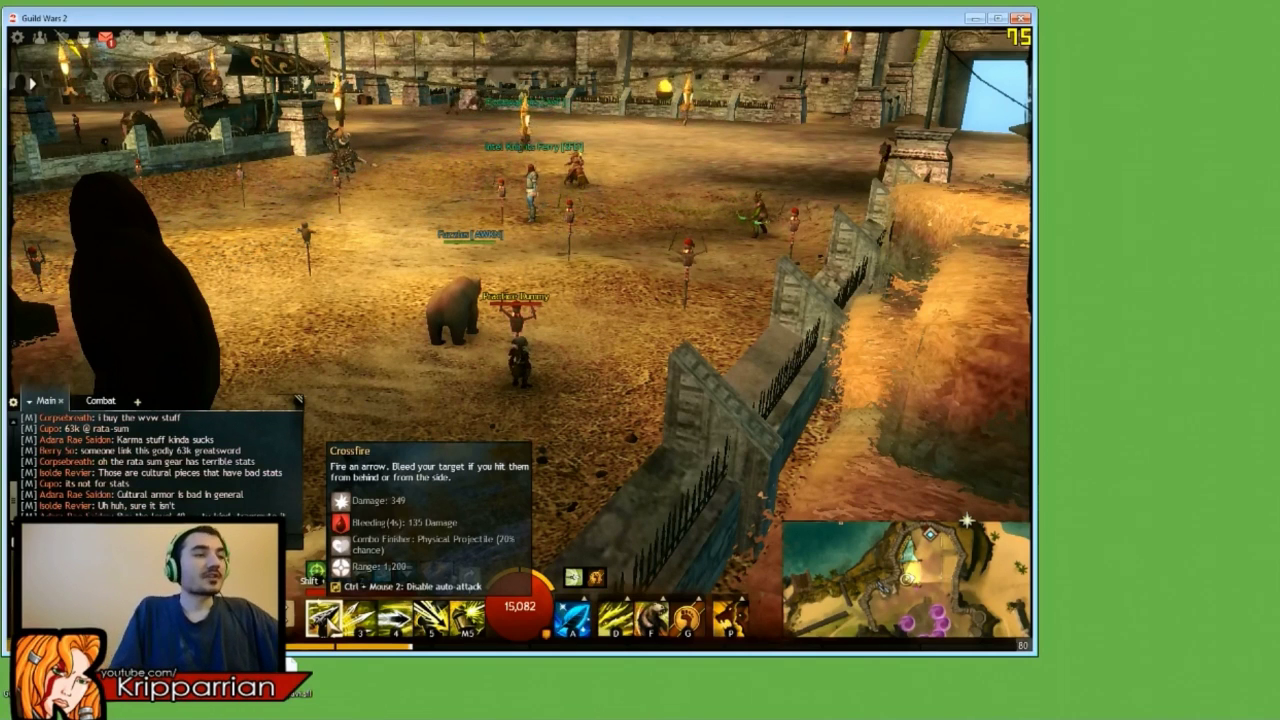
key(grave)
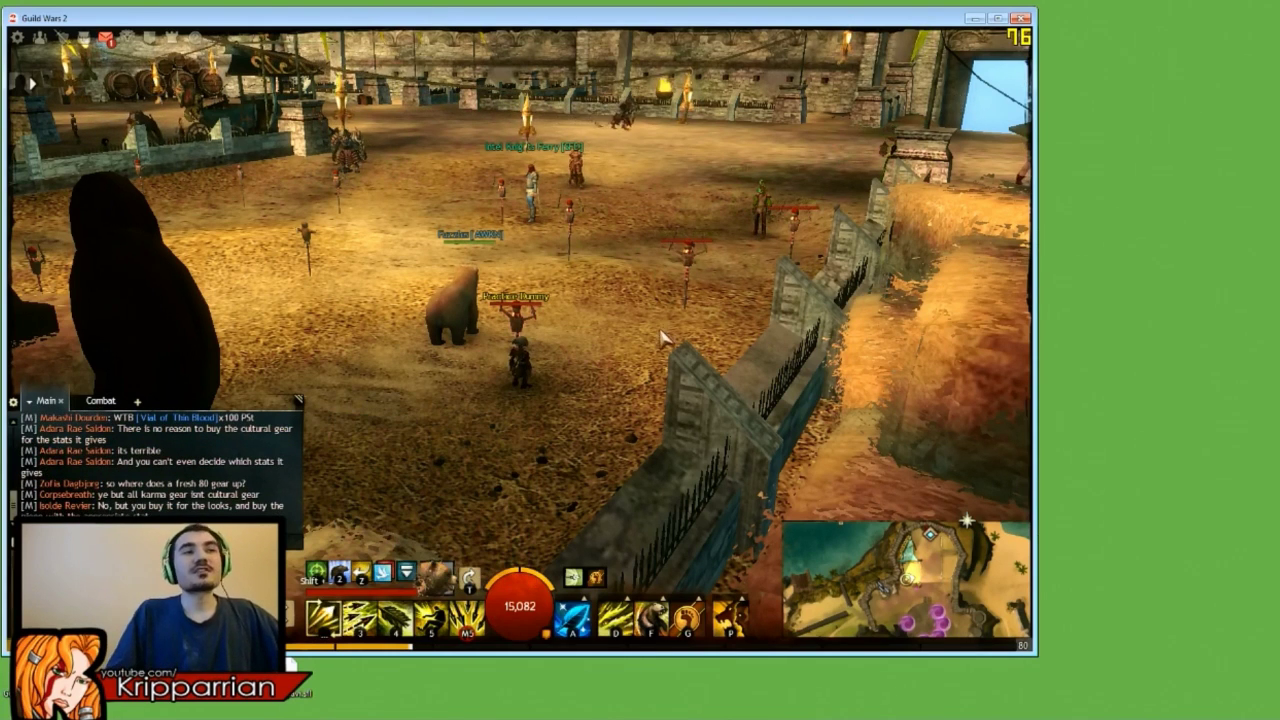
Tilt the camera over the arena and target the practice dummy to start attacking.
drag(606, 360, 651, 313)
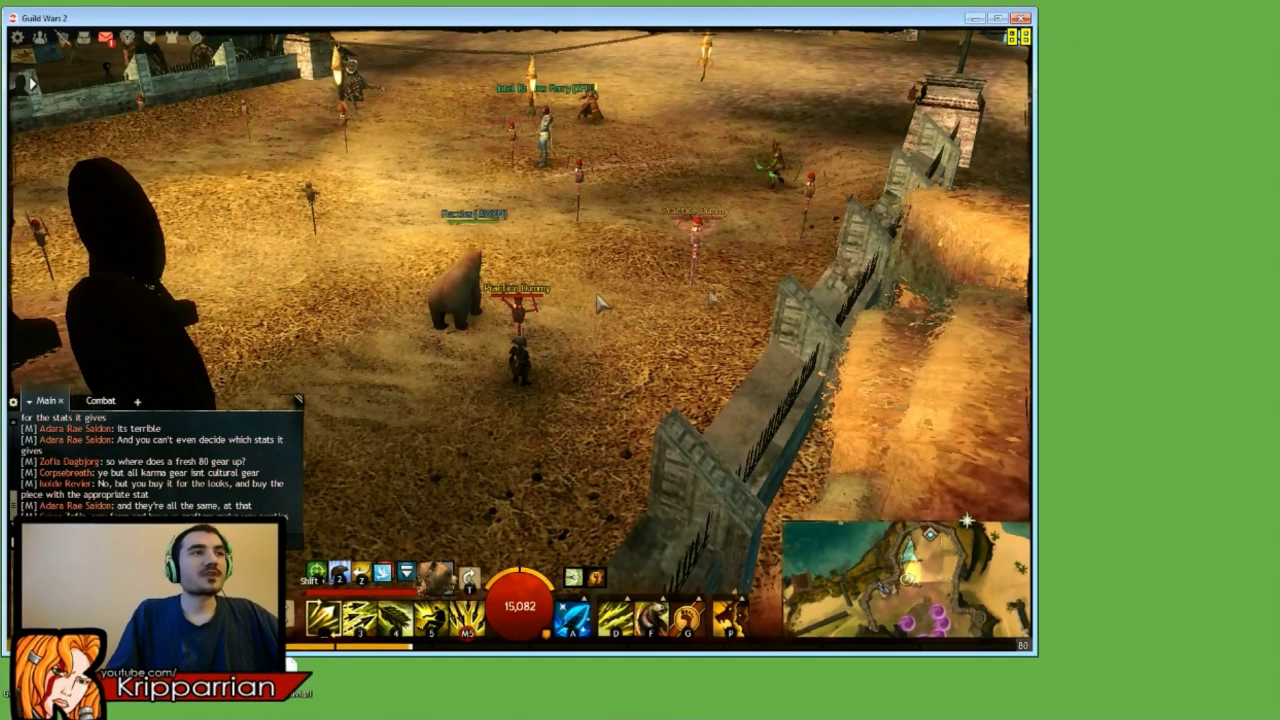
click(547, 314)
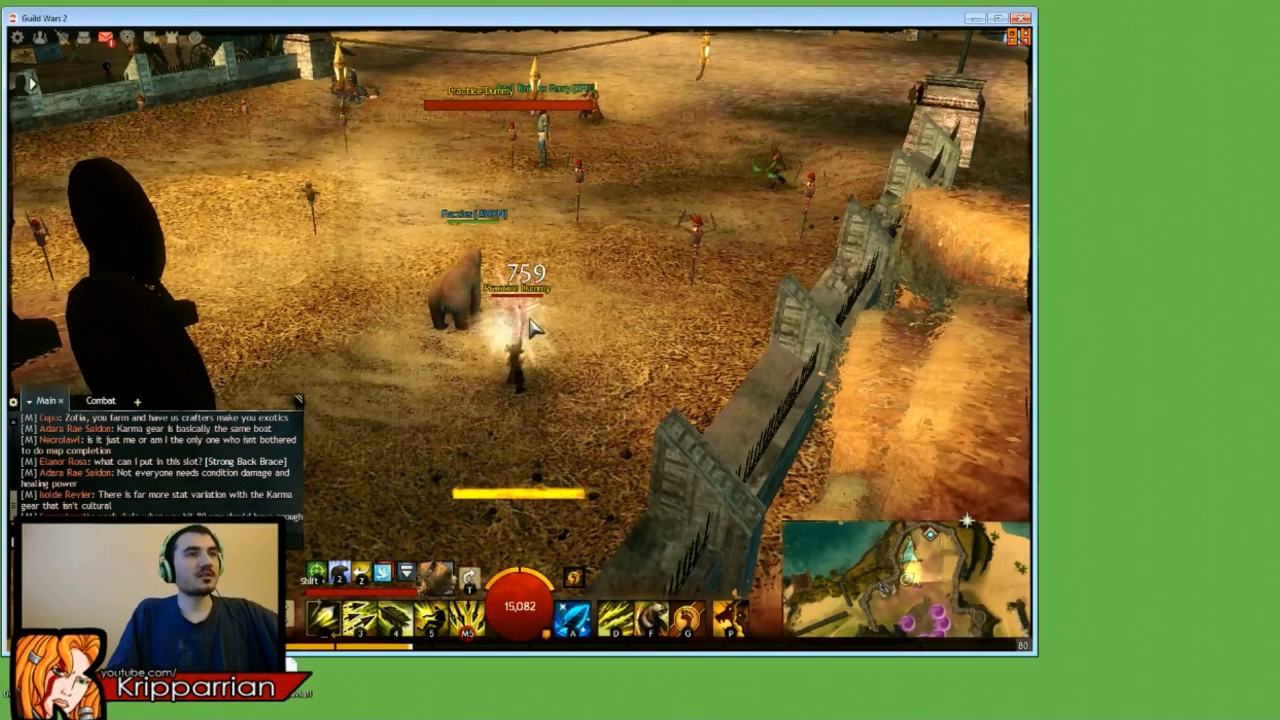
Open and close the game options twice, then the inventory.
key(F11)
click(687, 117)
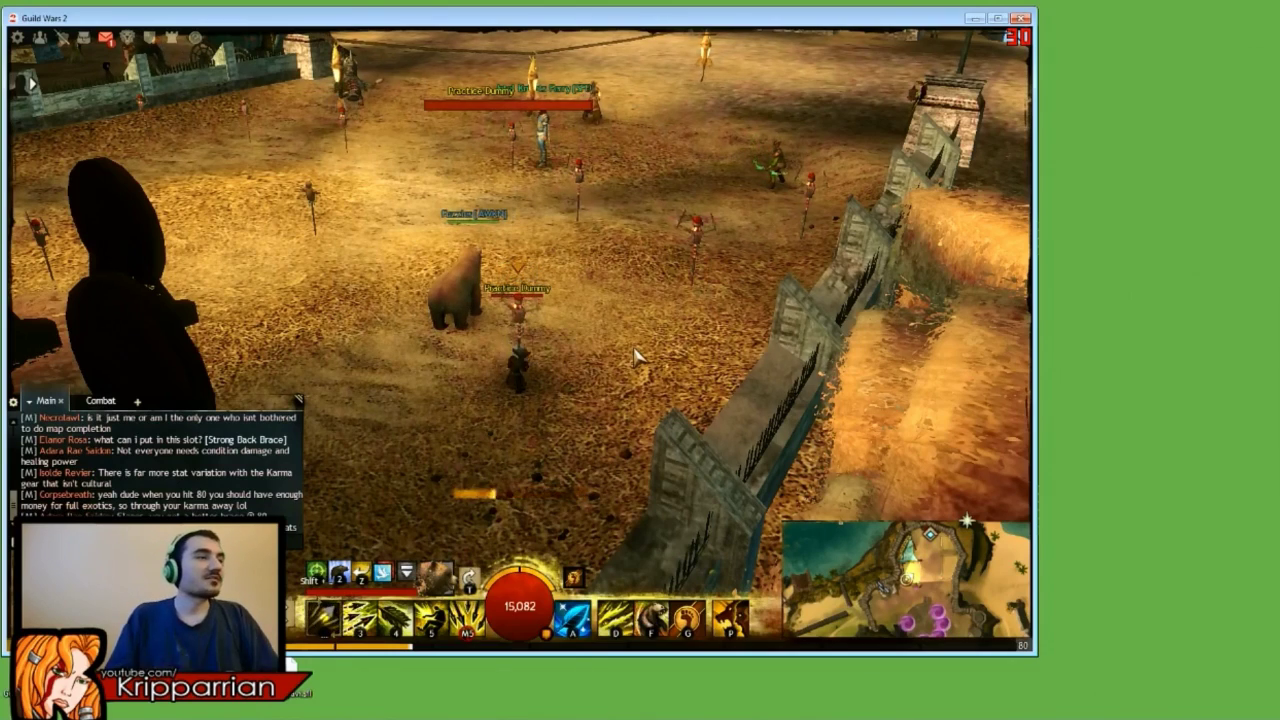
key(F11)
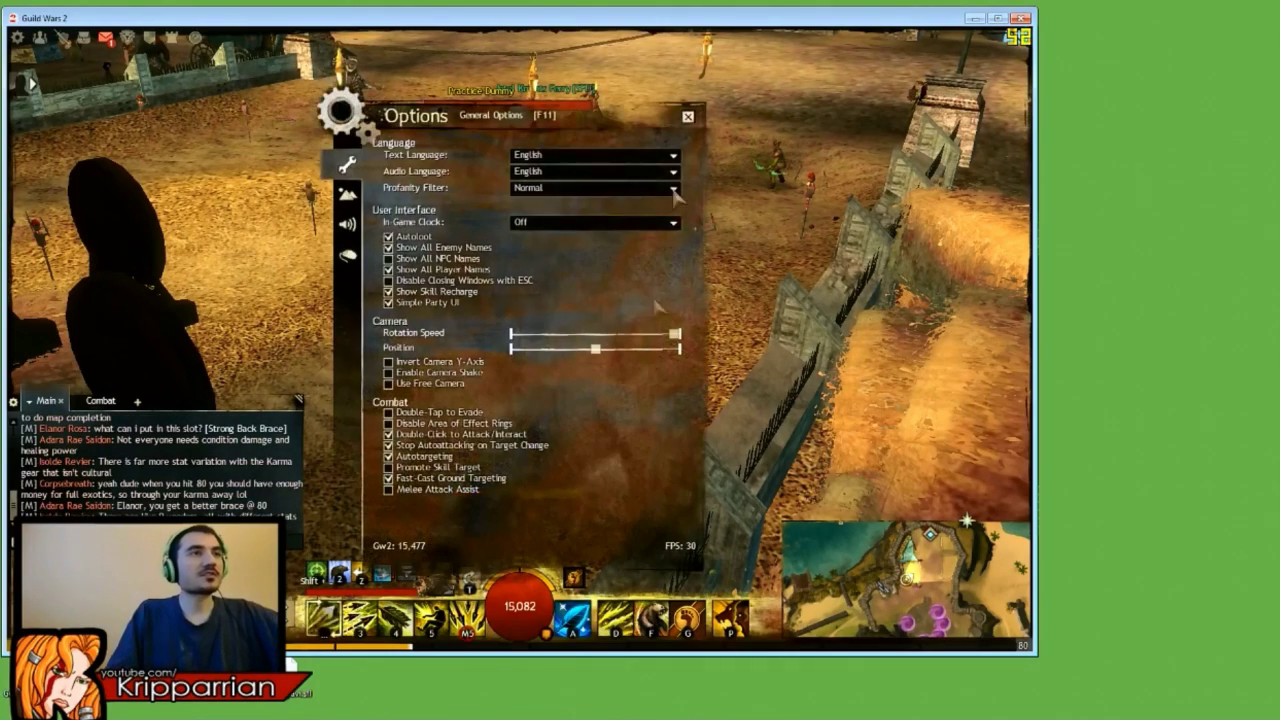
click(689, 118)
key(i)
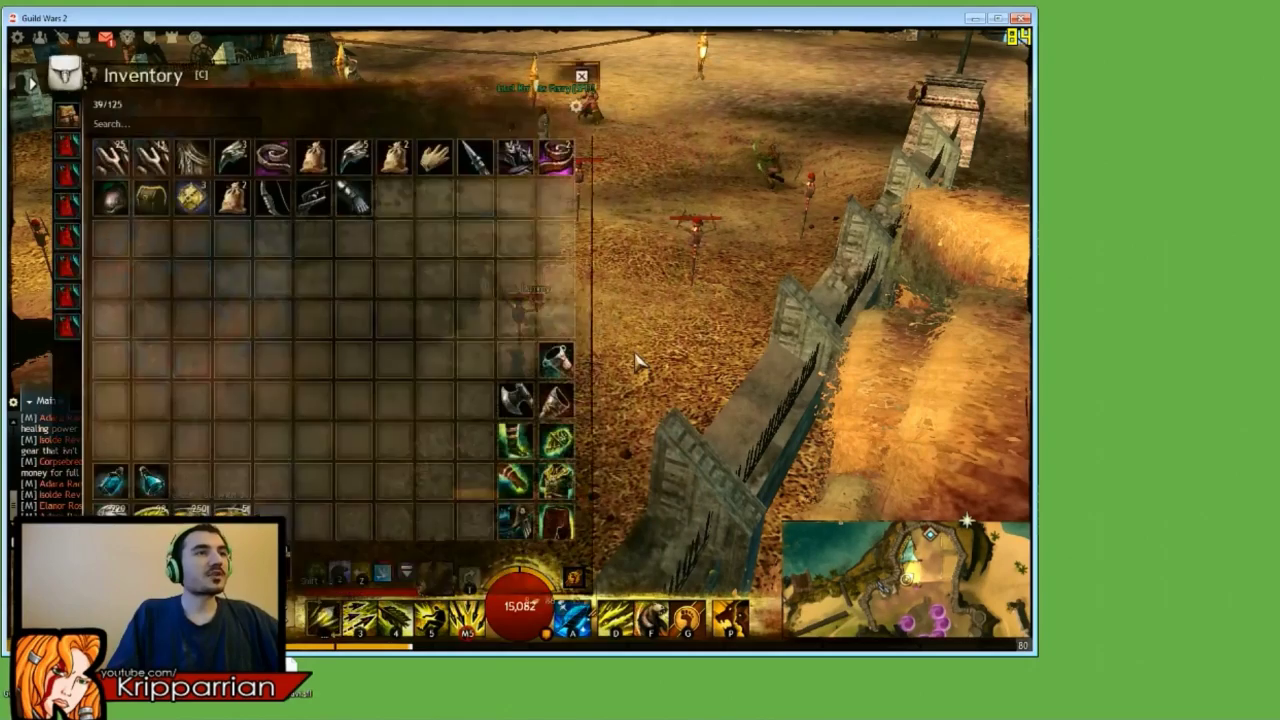
key(i)
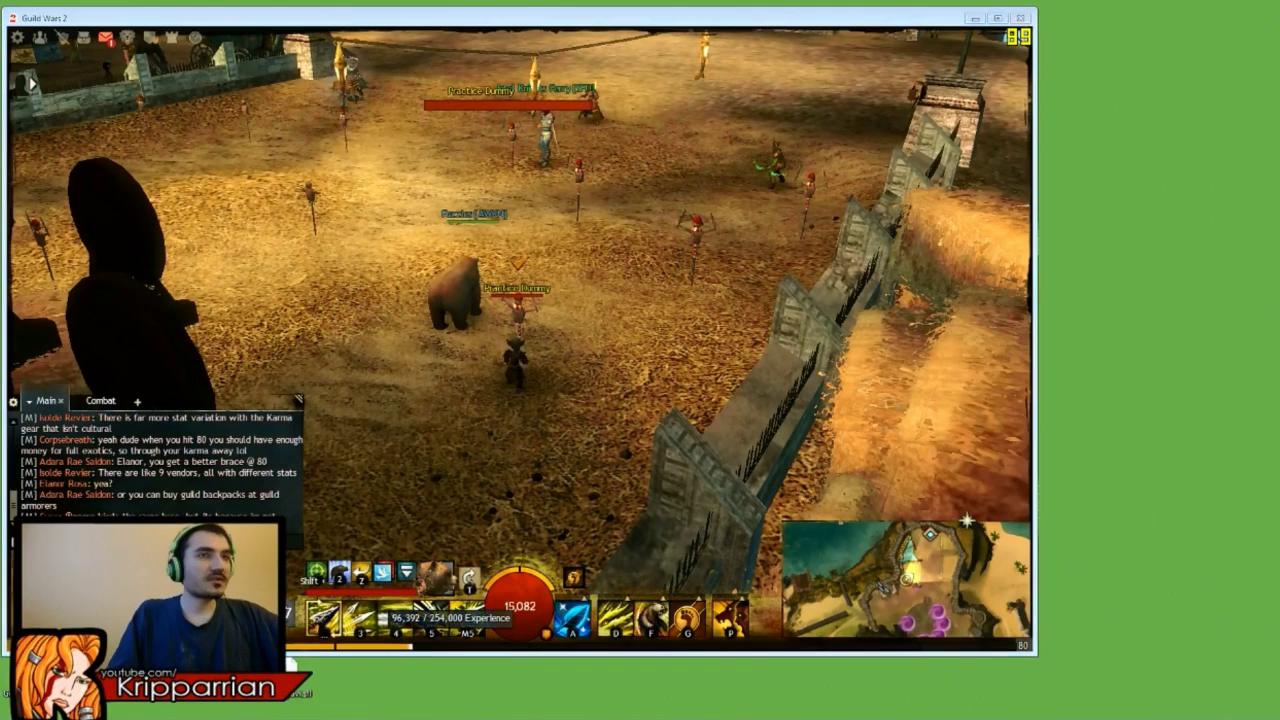
key(alt+Tab)
click(786, 303)
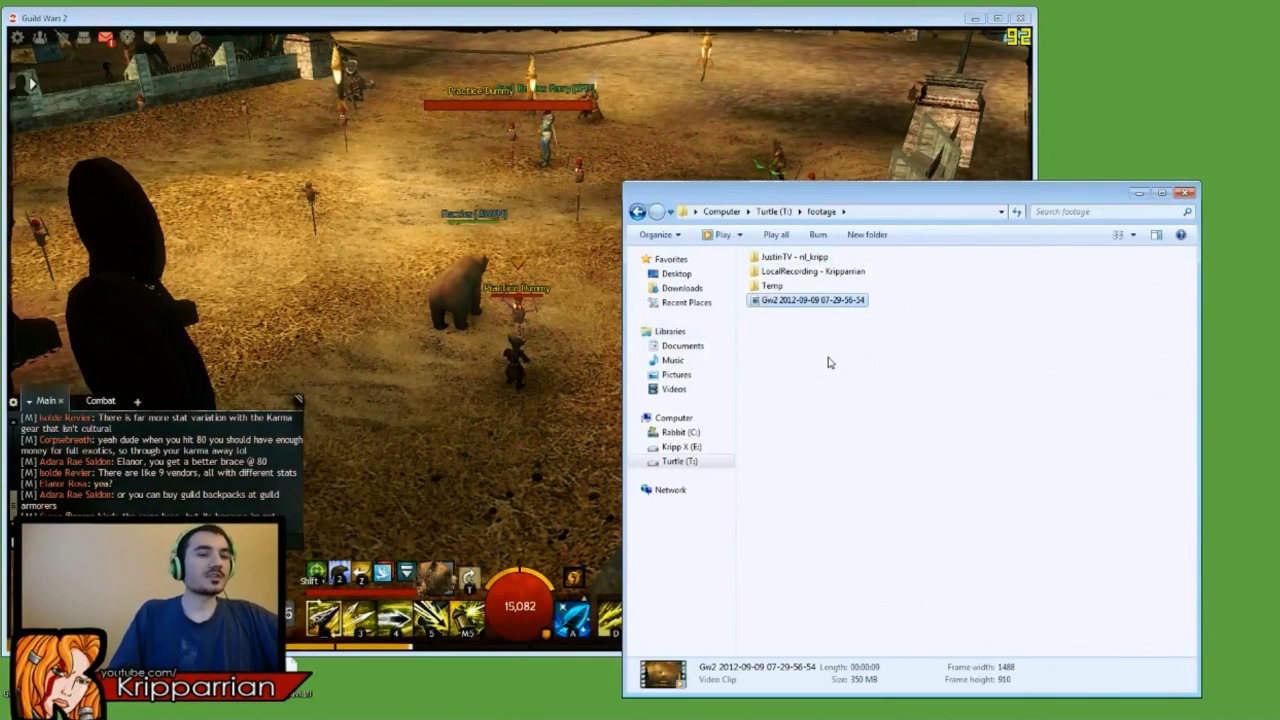
key(F2)
key(BackSpace)
text(long)
key(Return)
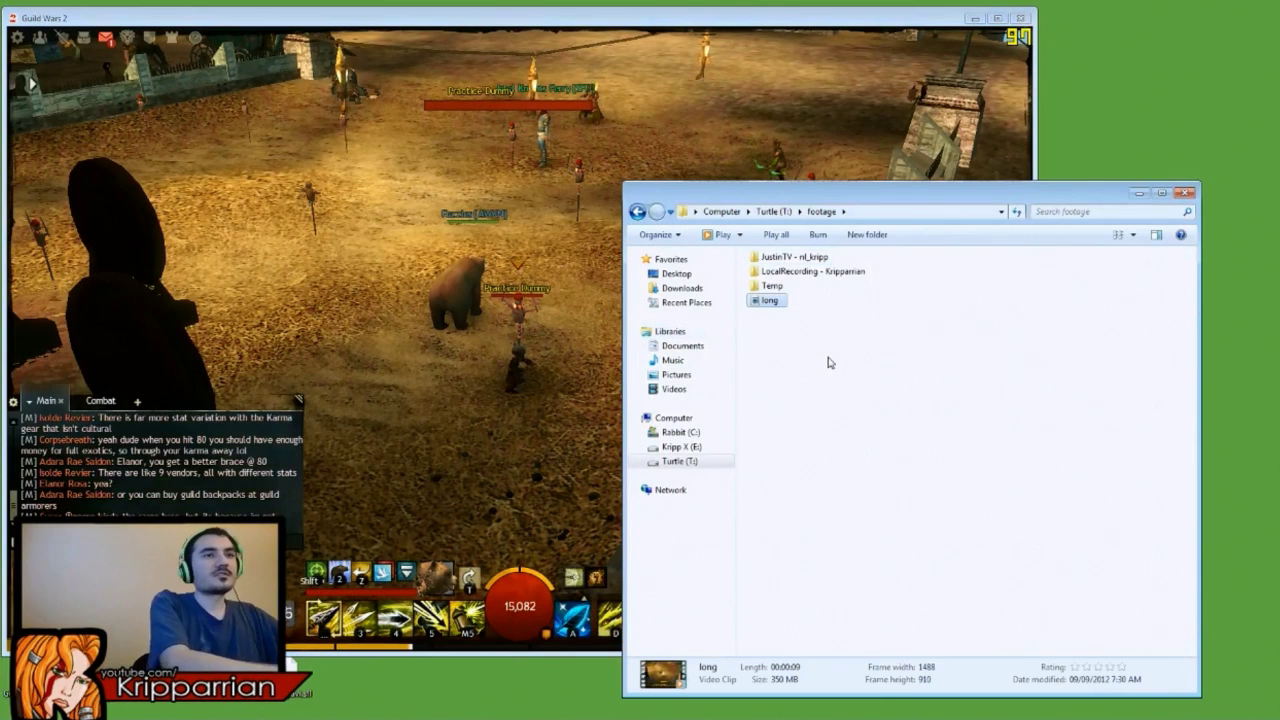
click(811, 25)
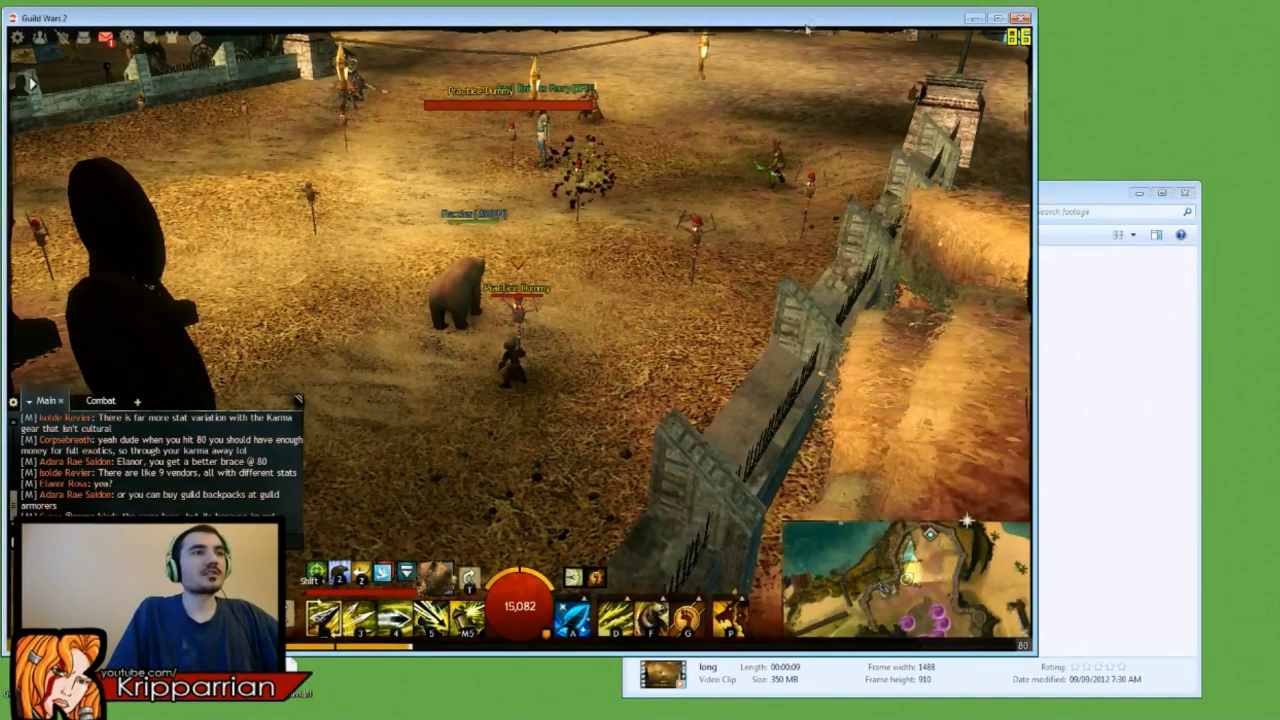
key(F11)
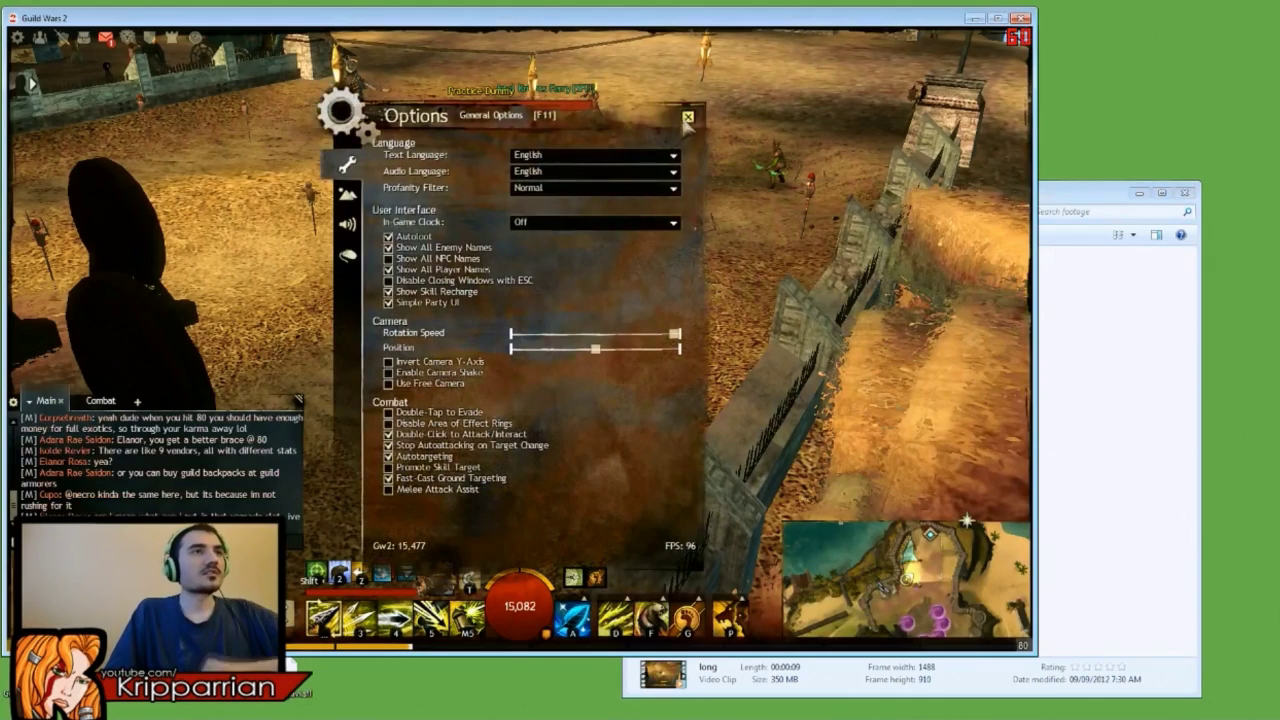
Record a second attack run on the dummy, then close the options window.
key(F11)
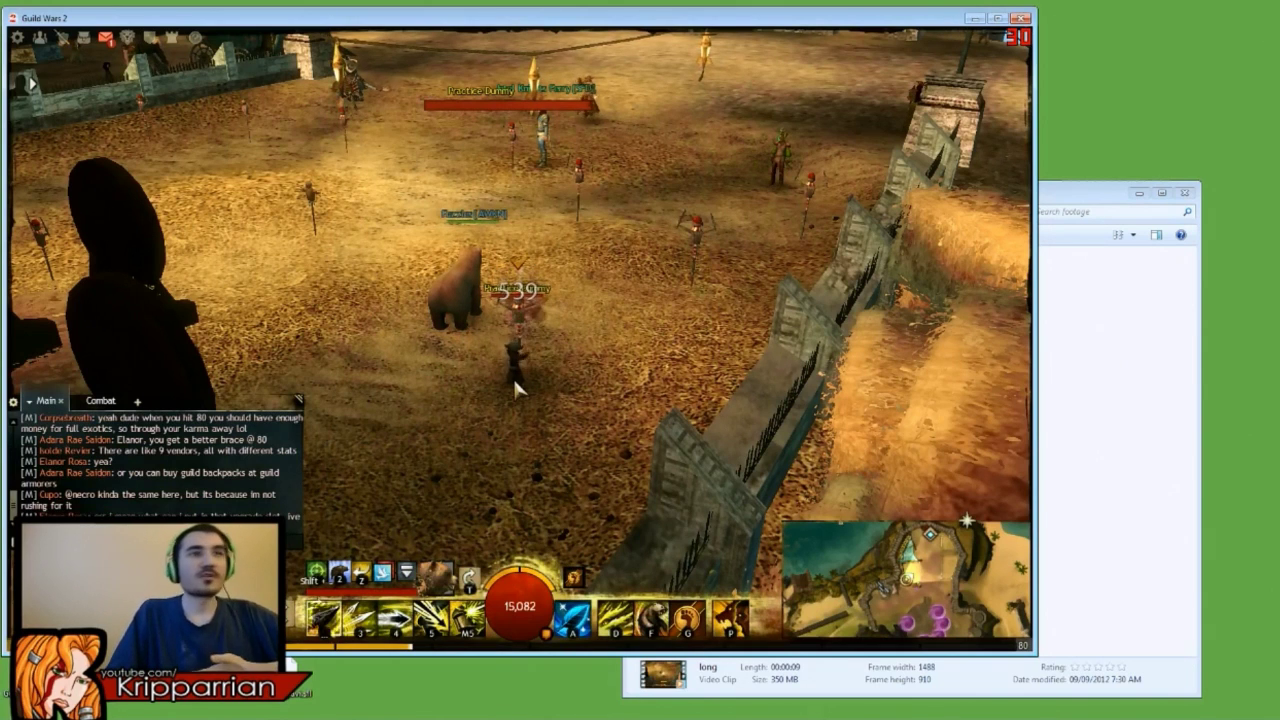
key(F11)
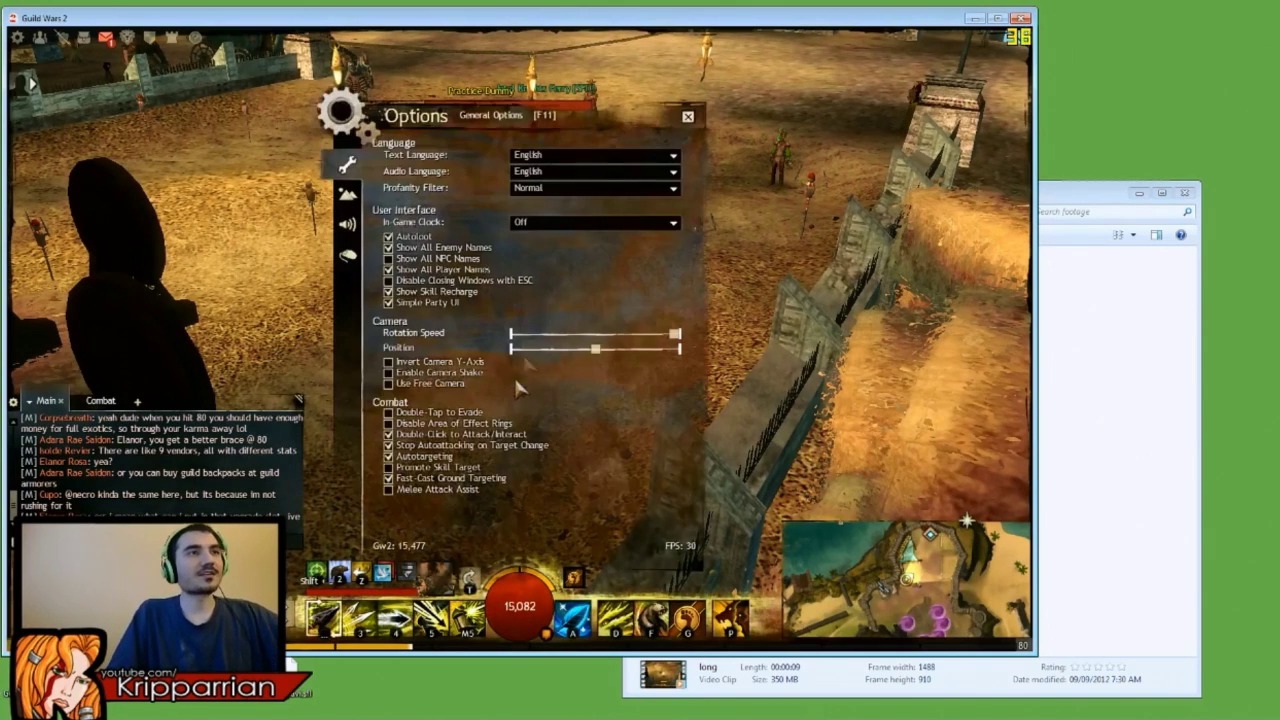
click(688, 112)
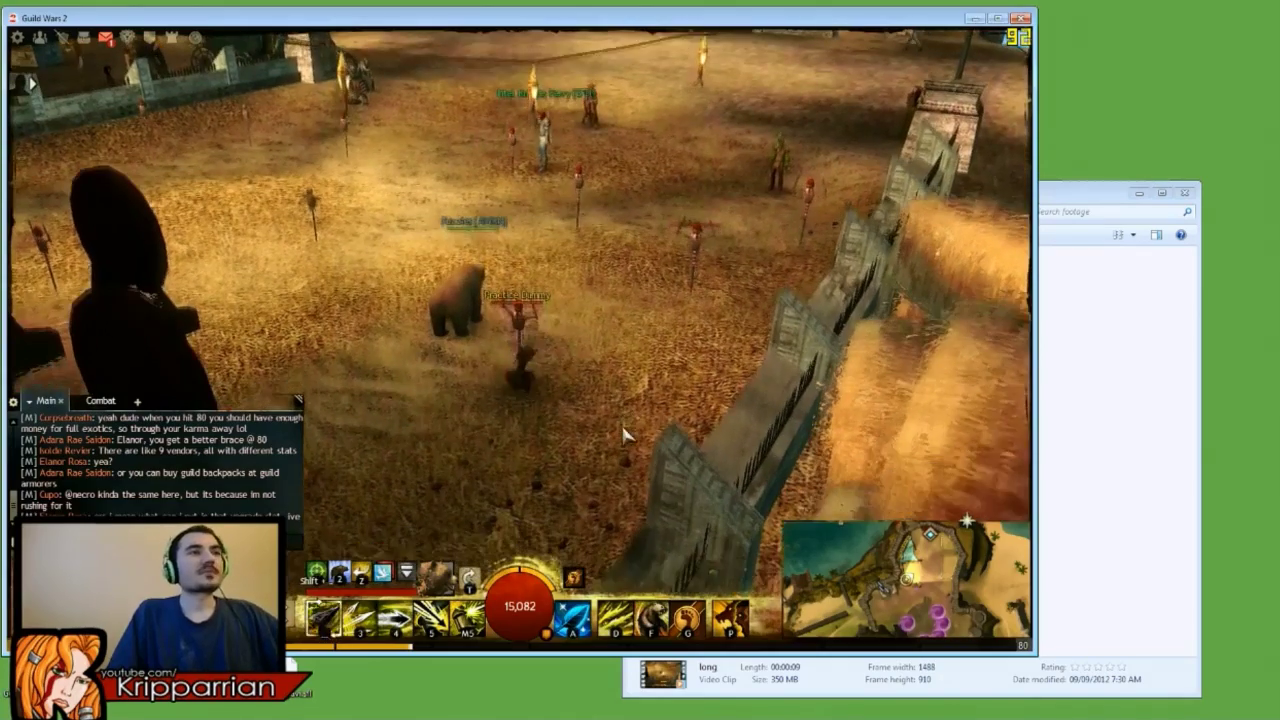
click(1063, 428)
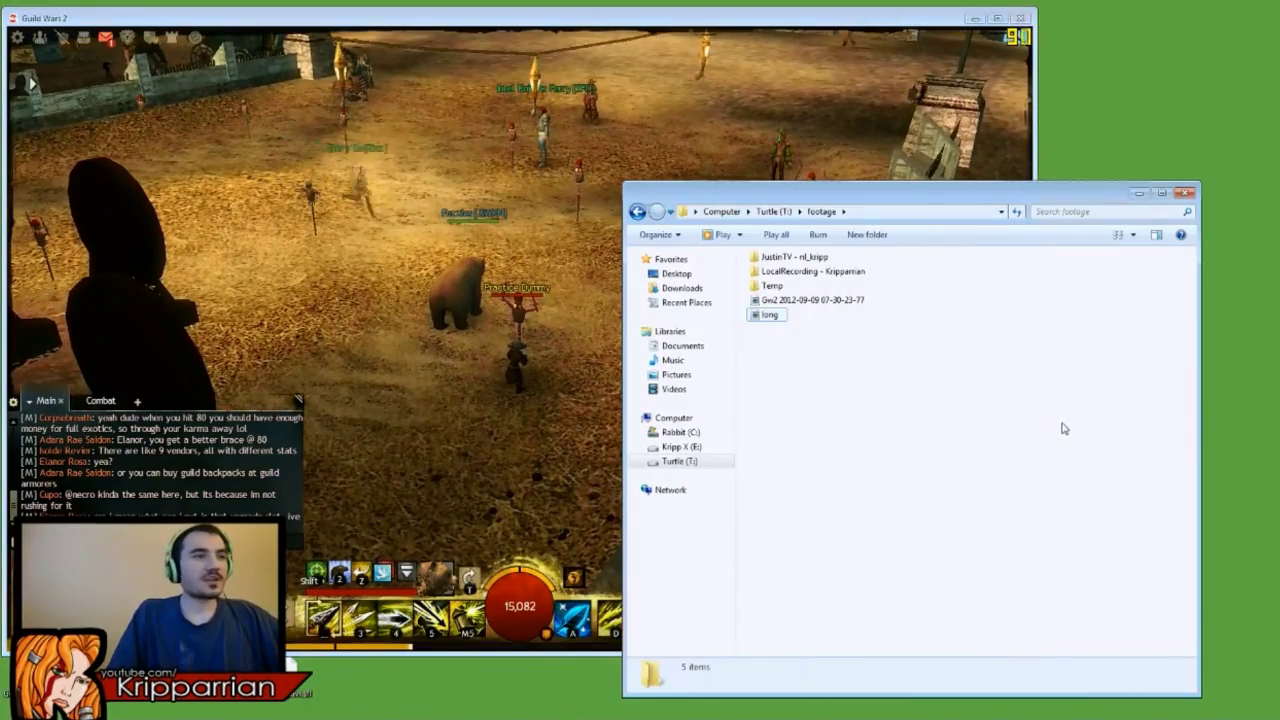
click(832, 303)
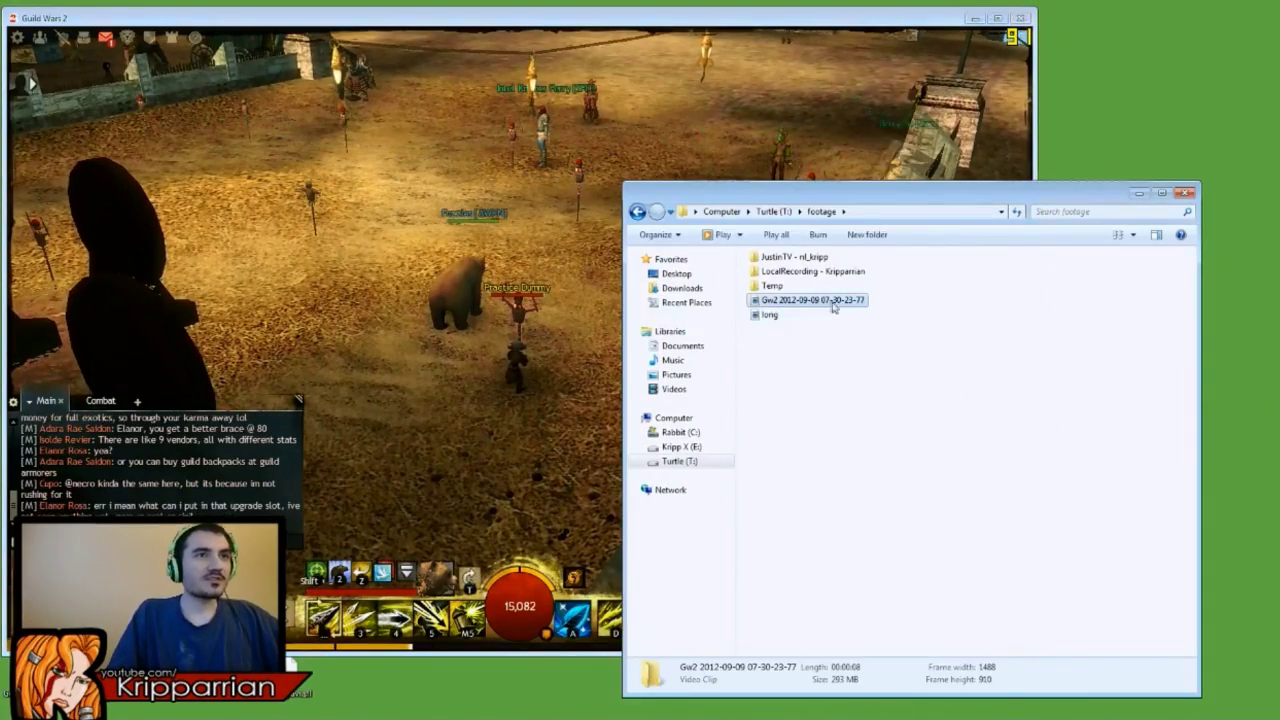
click(832, 303)
text(sh)
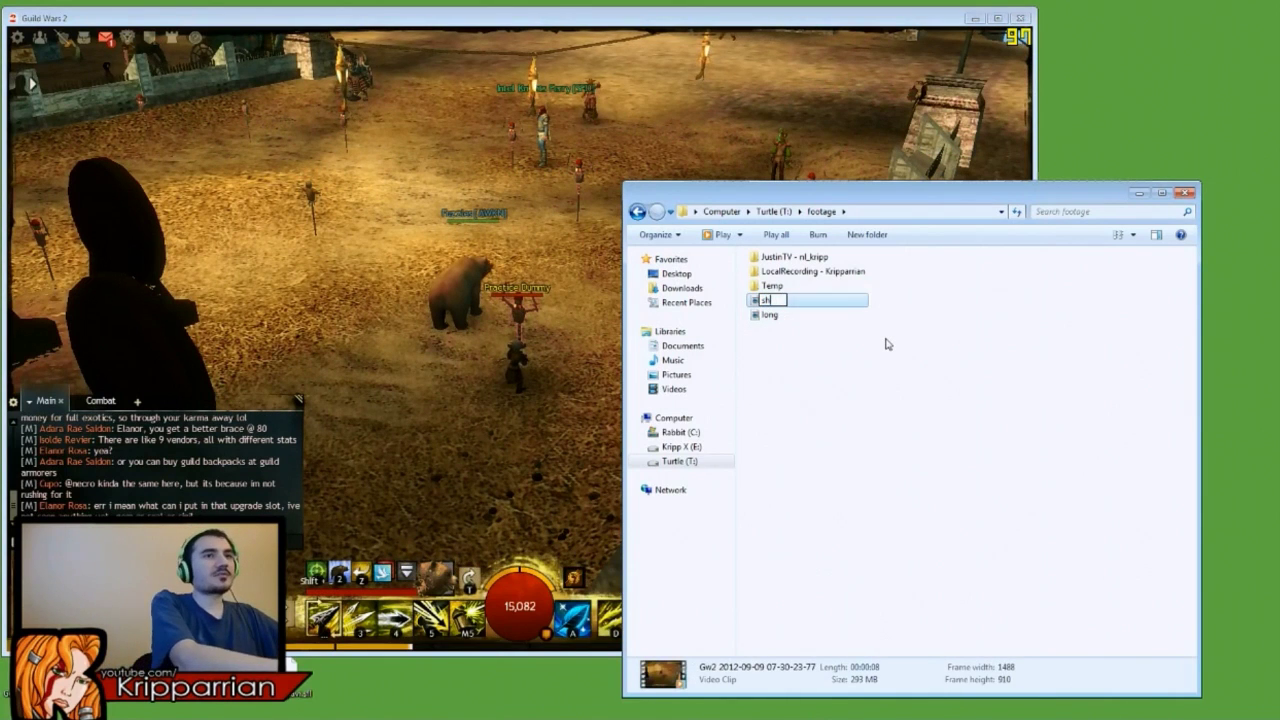
text(ort)
key(Return)
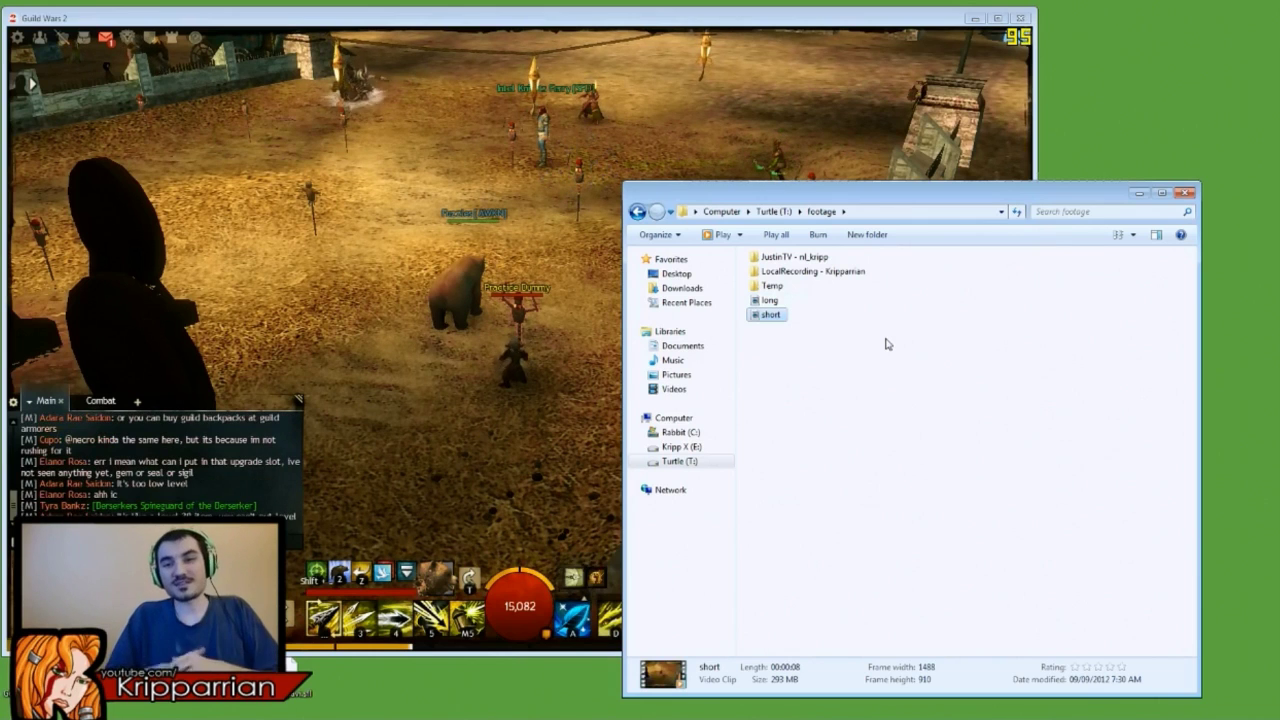
click(802, 417)
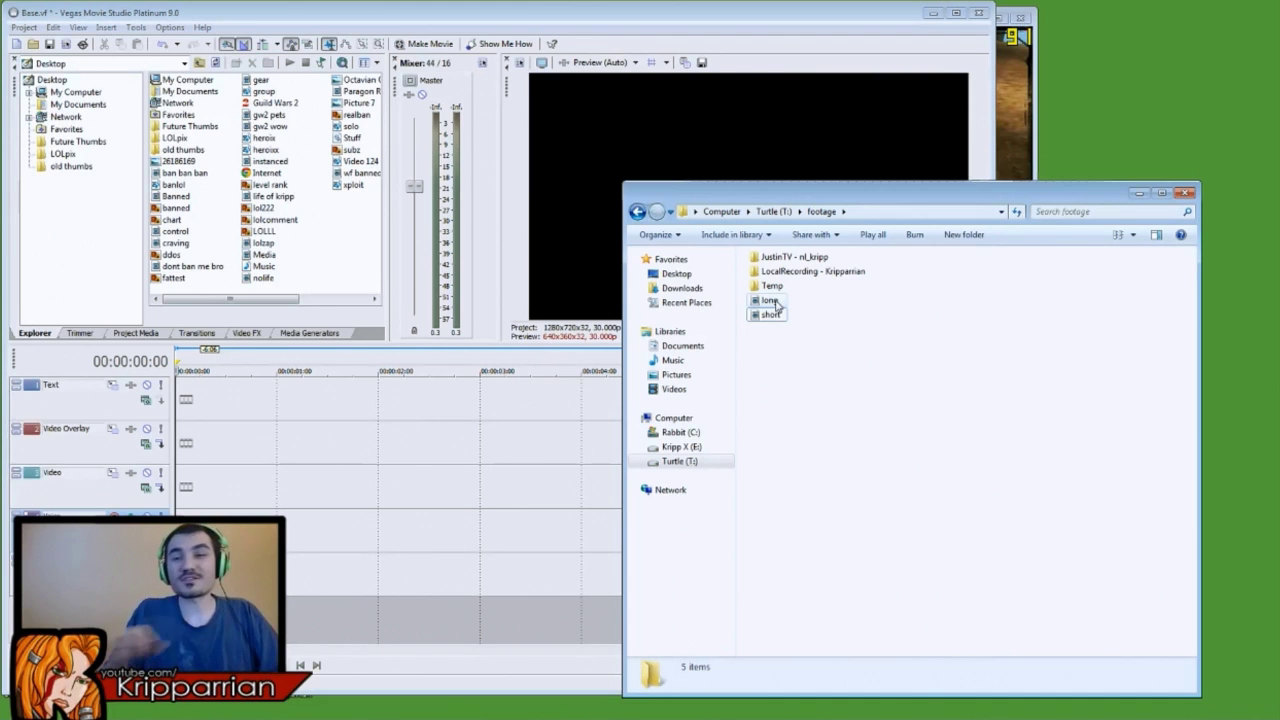
Drop the 'long' clip onto the top timeline track and remove it from its group.
drag(776, 304, 236, 414)
click(261, 438)
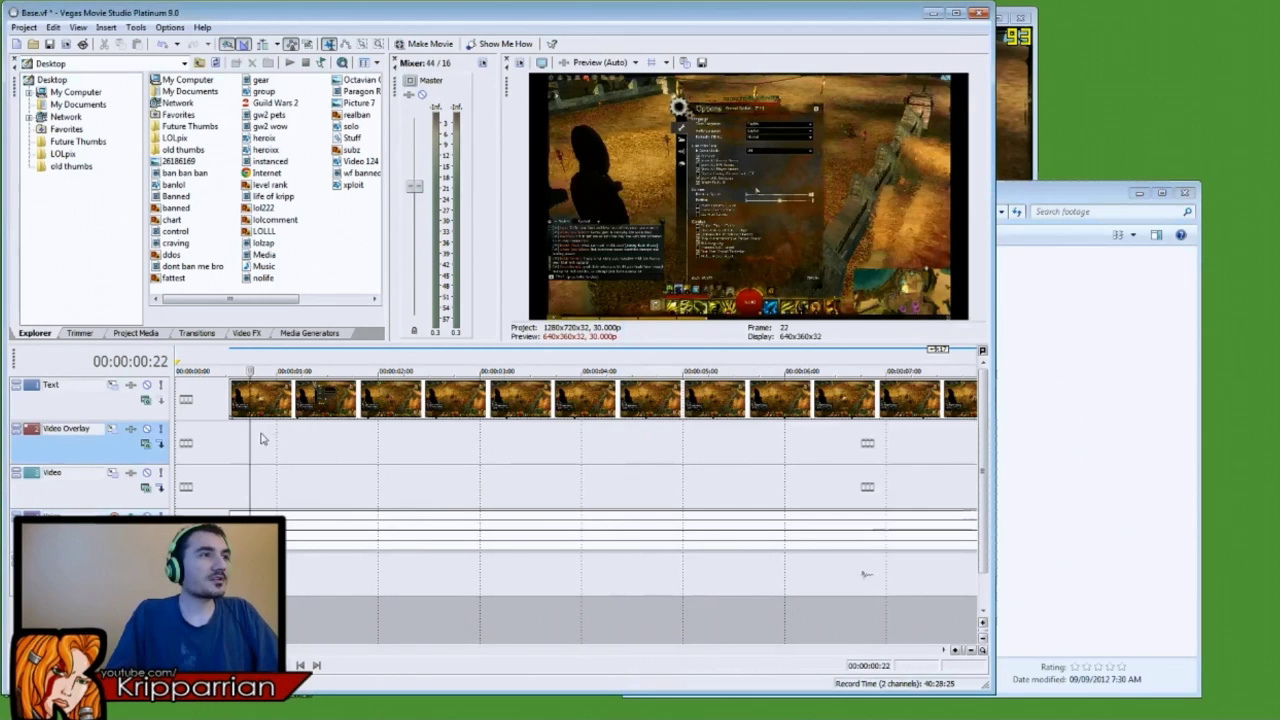
scroll(449, 469, down, 3)
right_click(390, 408)
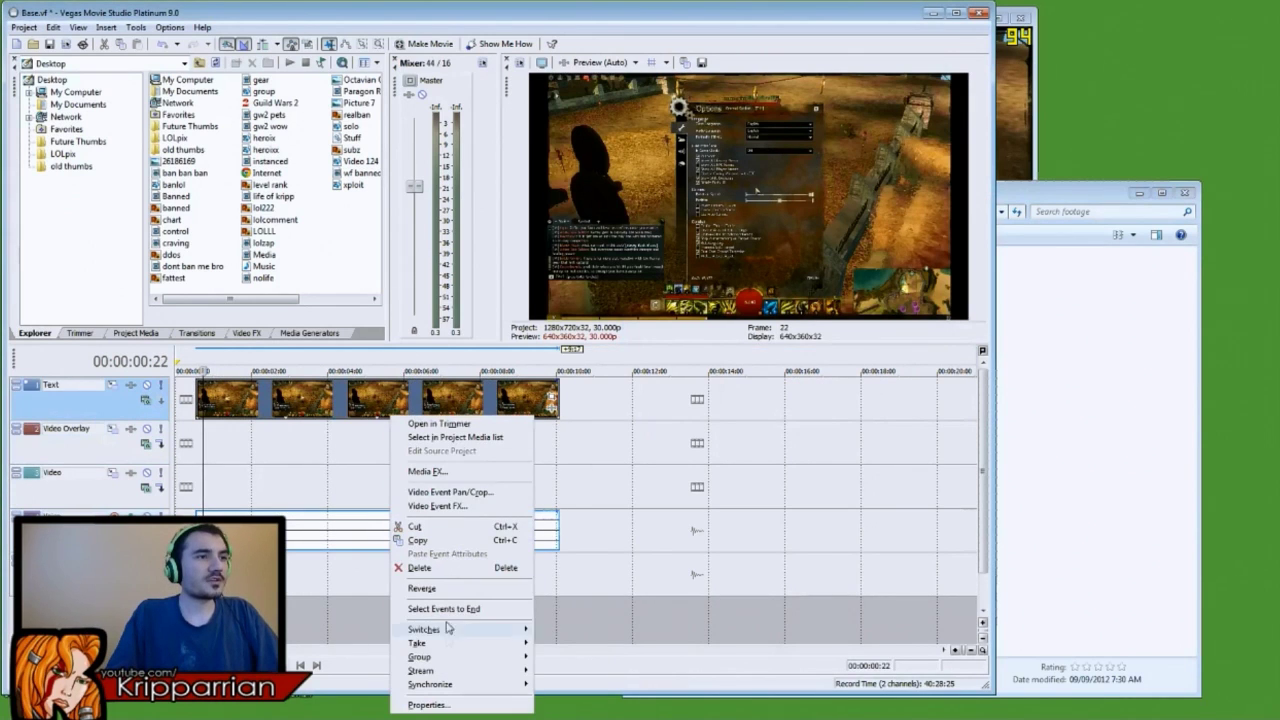
mouse_move(450, 665)
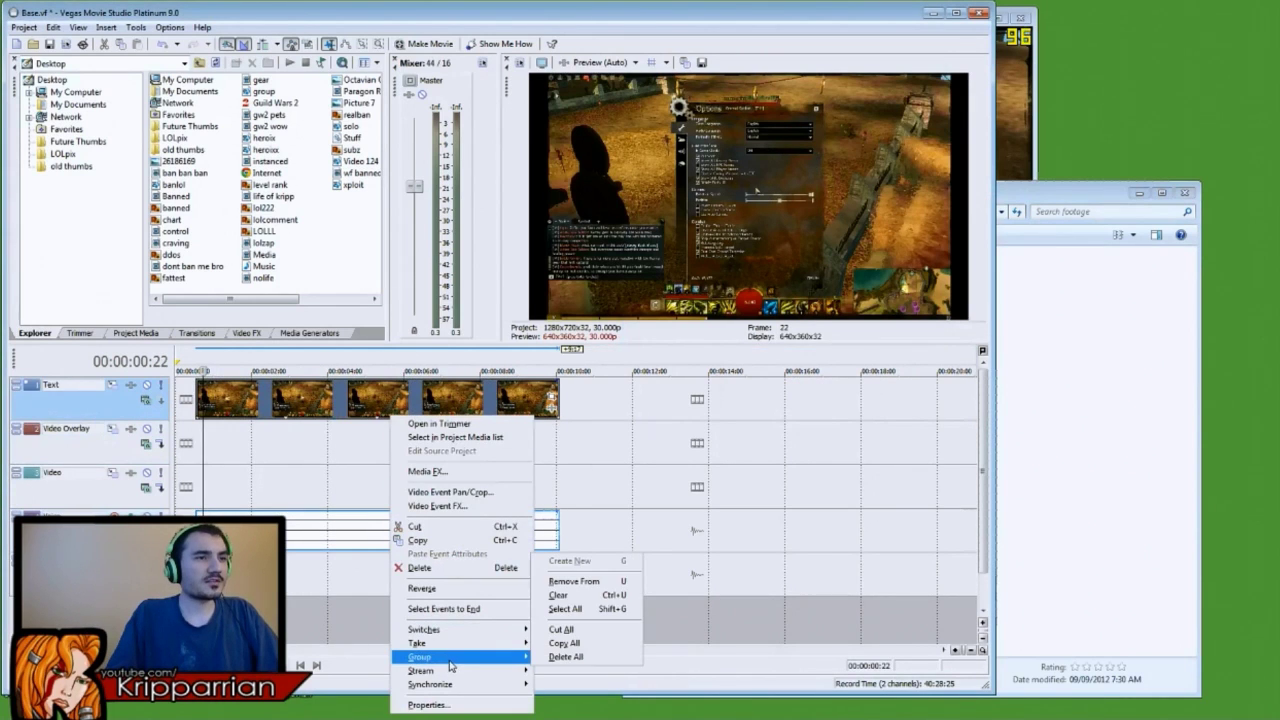
click(592, 581)
Split the longbow clip near 1.5 seconds and delete its leading part.
click(268, 480)
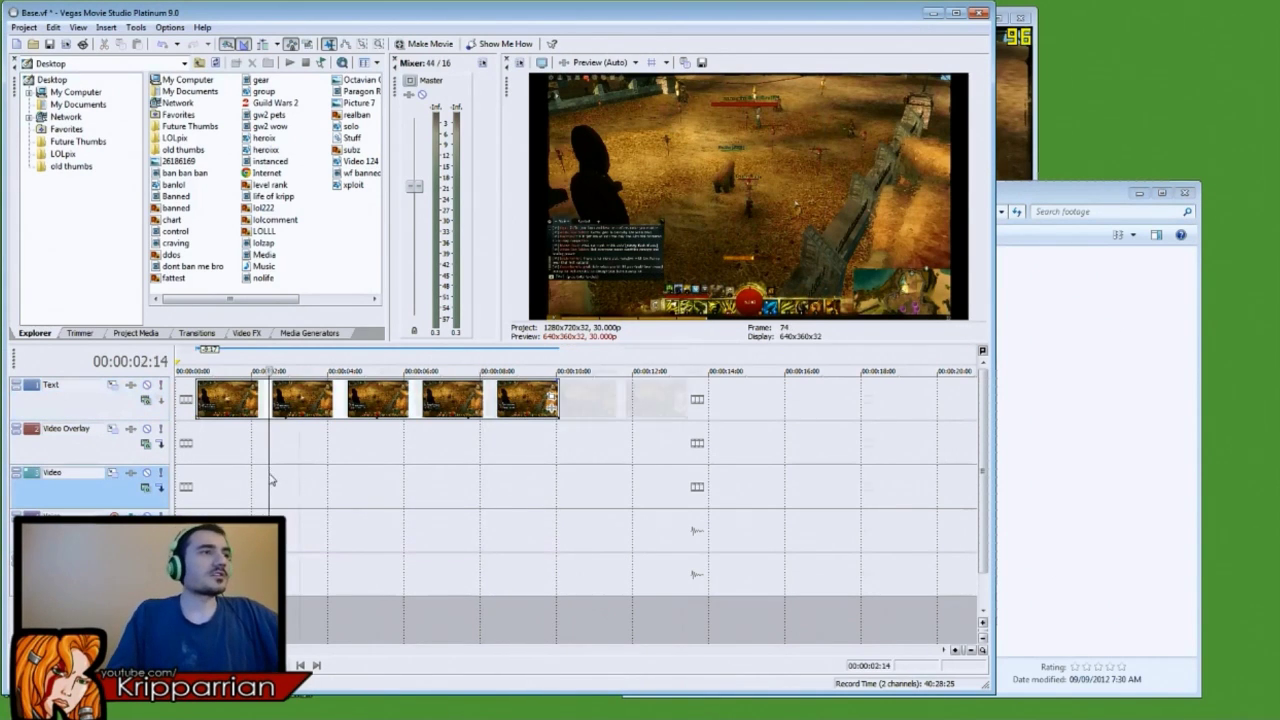
scroll(394, 474, up, 4)
click(400, 472)
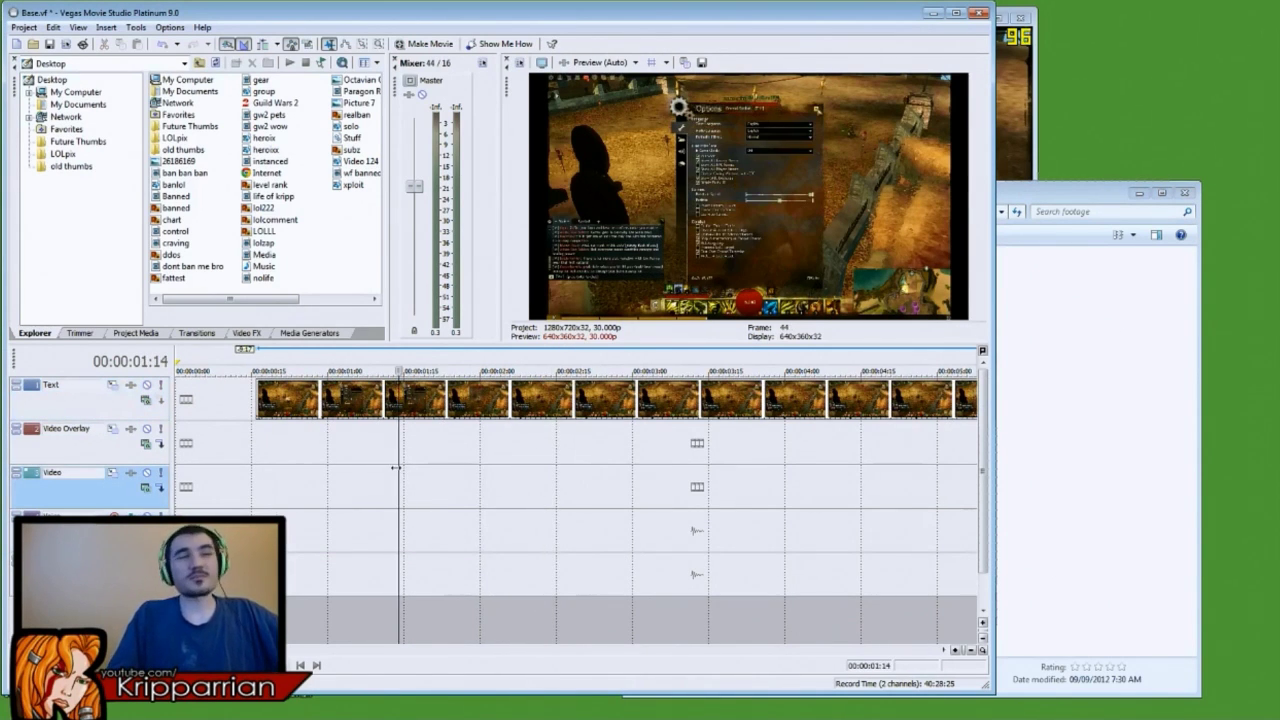
key(space)
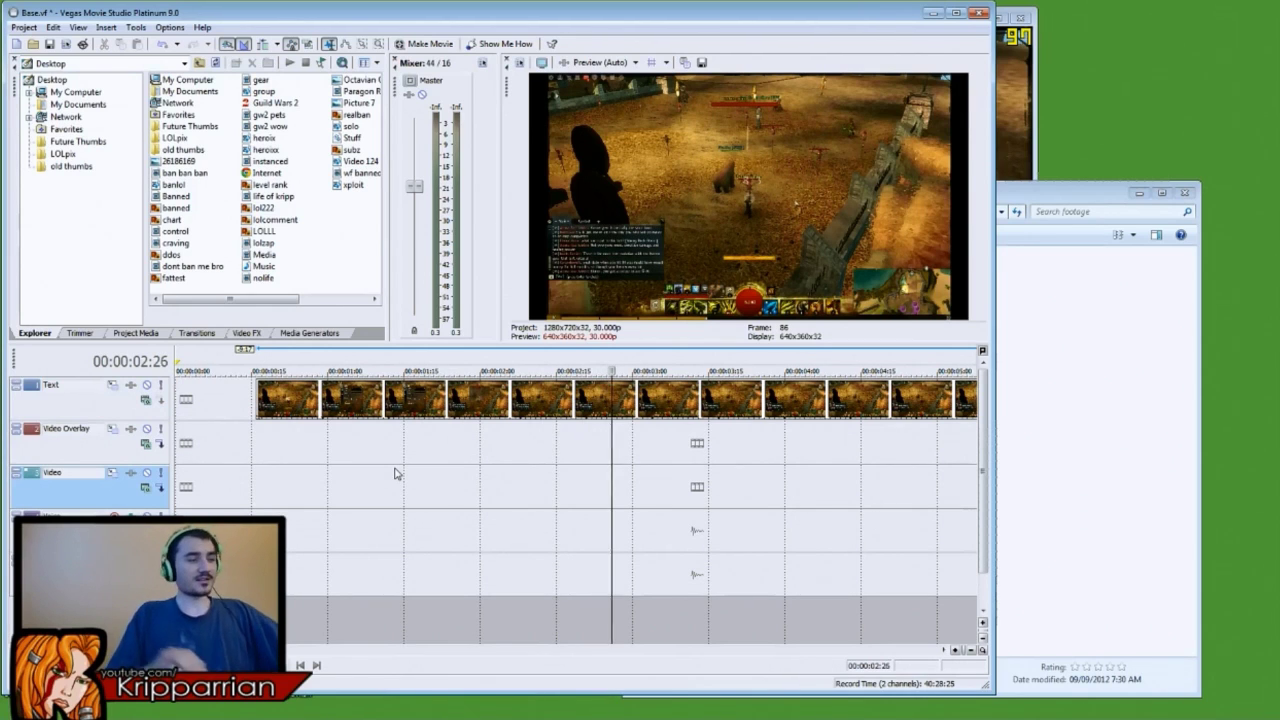
key(s)
click(483, 400)
key(Delete)
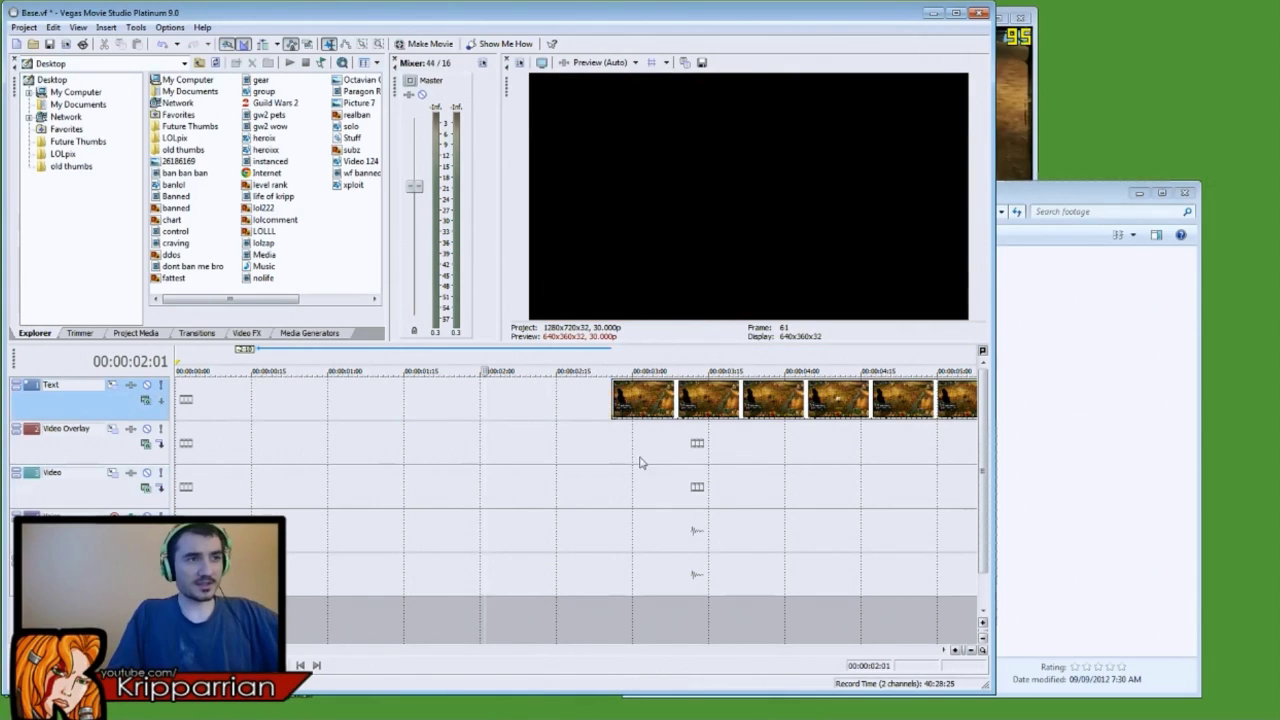
Cut the longbow clip after the fifth attack so it ends around 00:00:06:06.
click(612, 452)
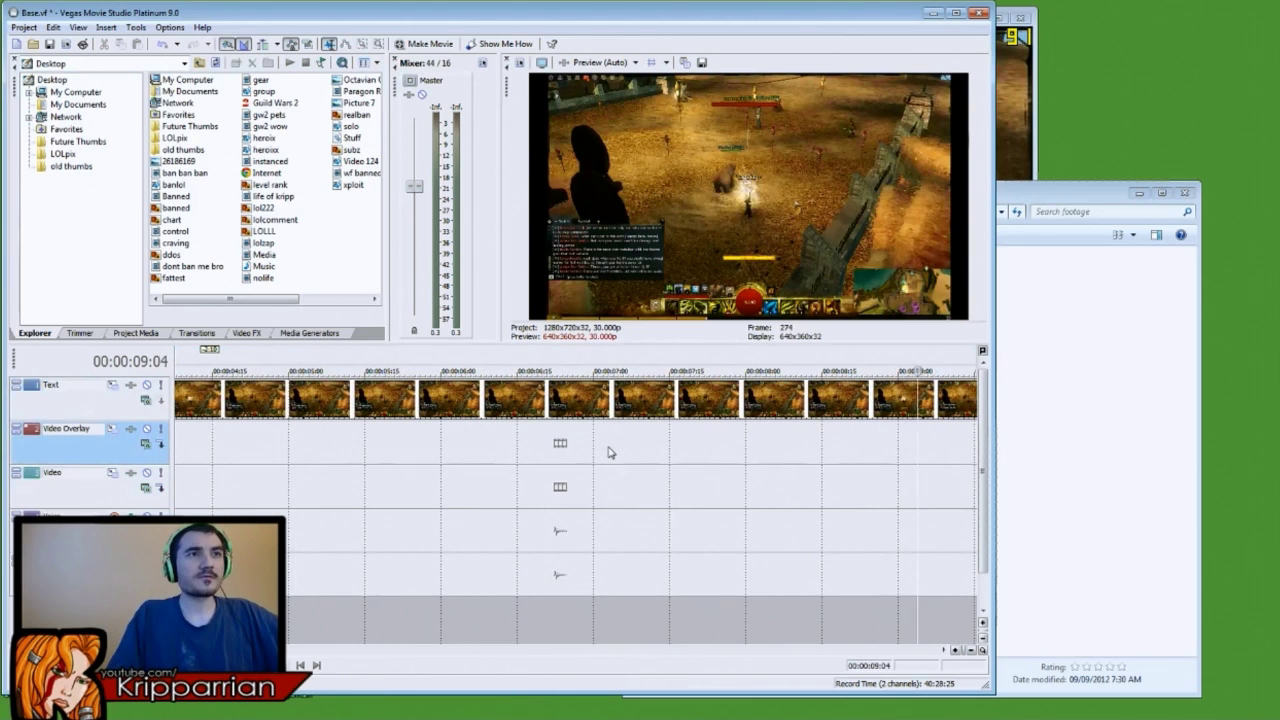
key(space)
scroll(612, 455, up, 3)
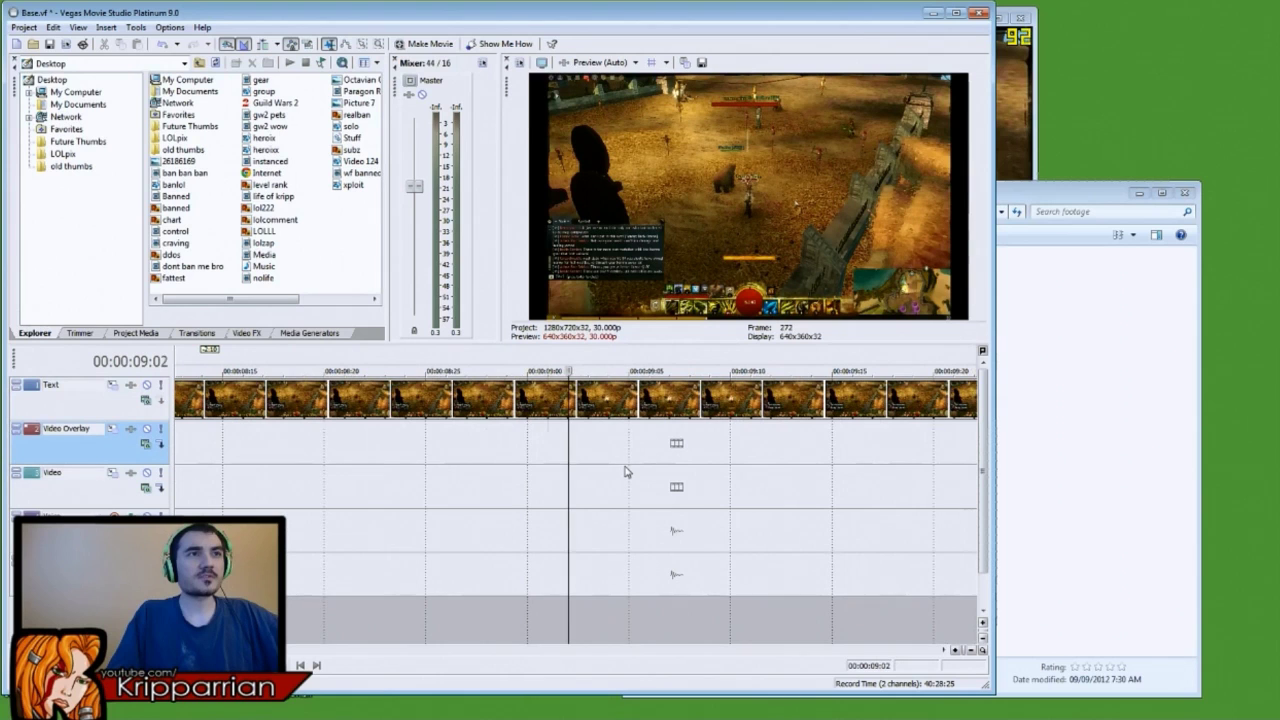
key(s)
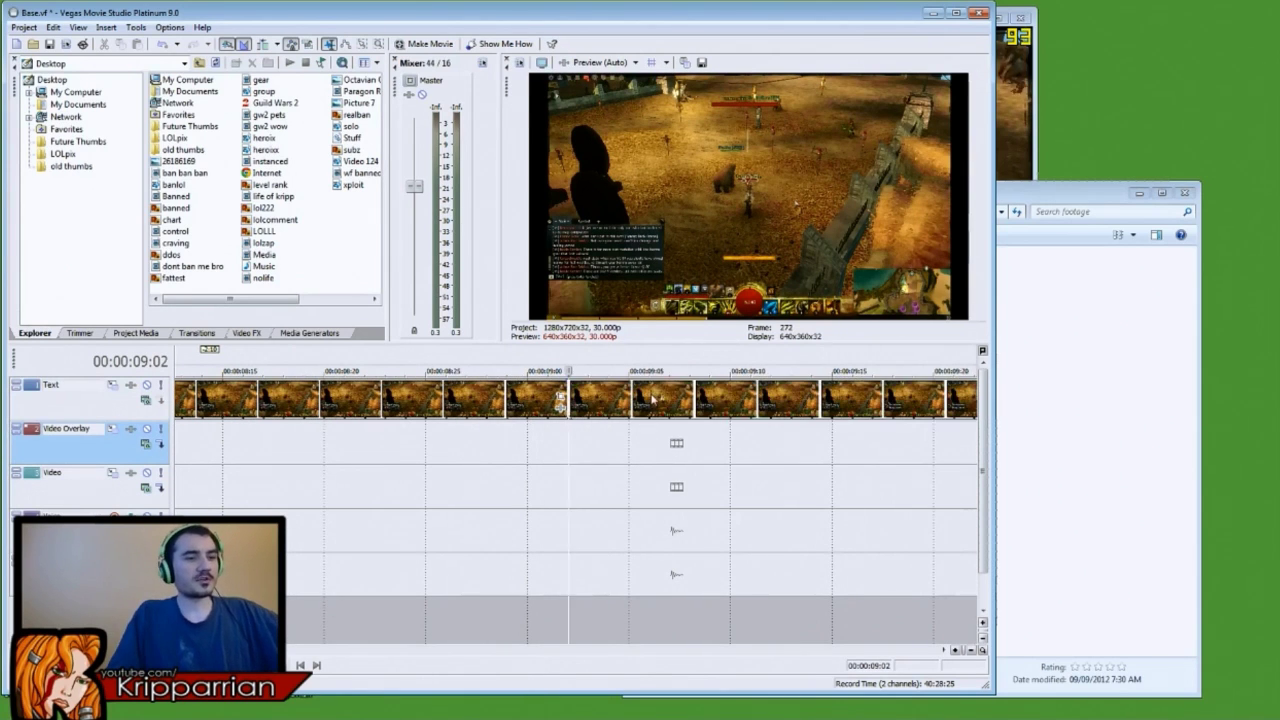
click(651, 399)
key(Delete)
scroll(572, 482, down, 3)
scroll(572, 482, down, 5)
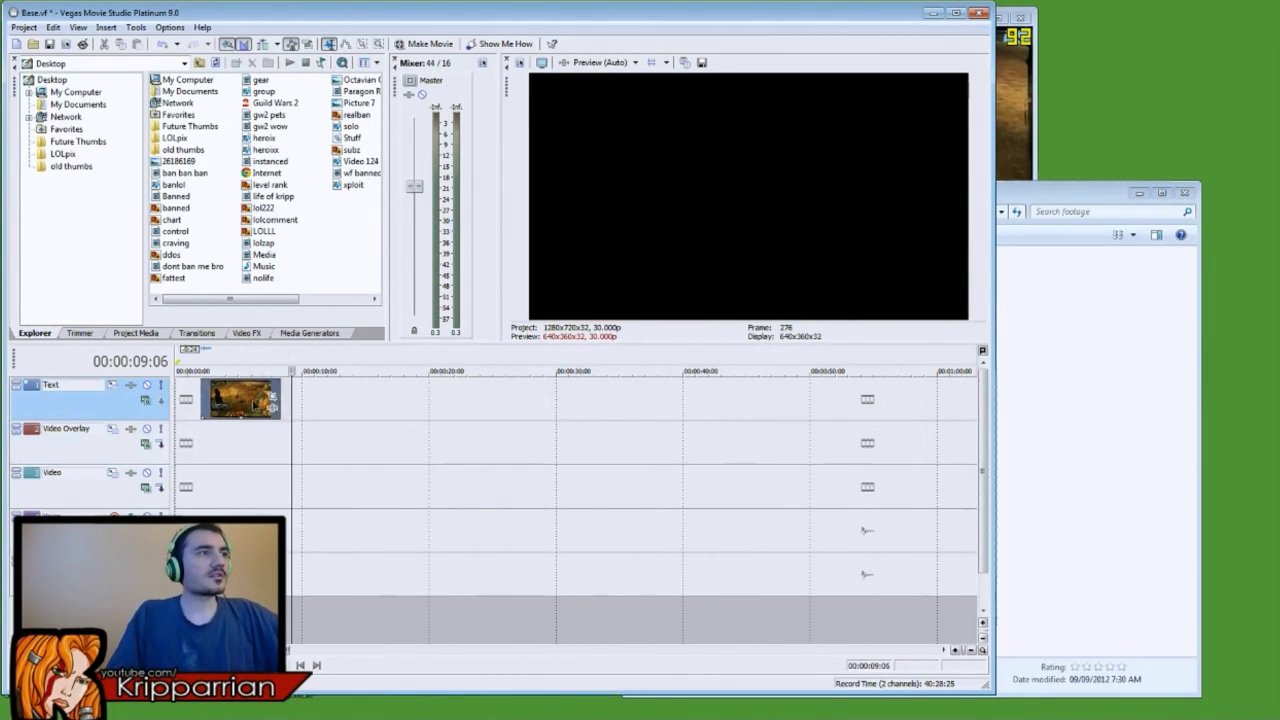
click(255, 476)
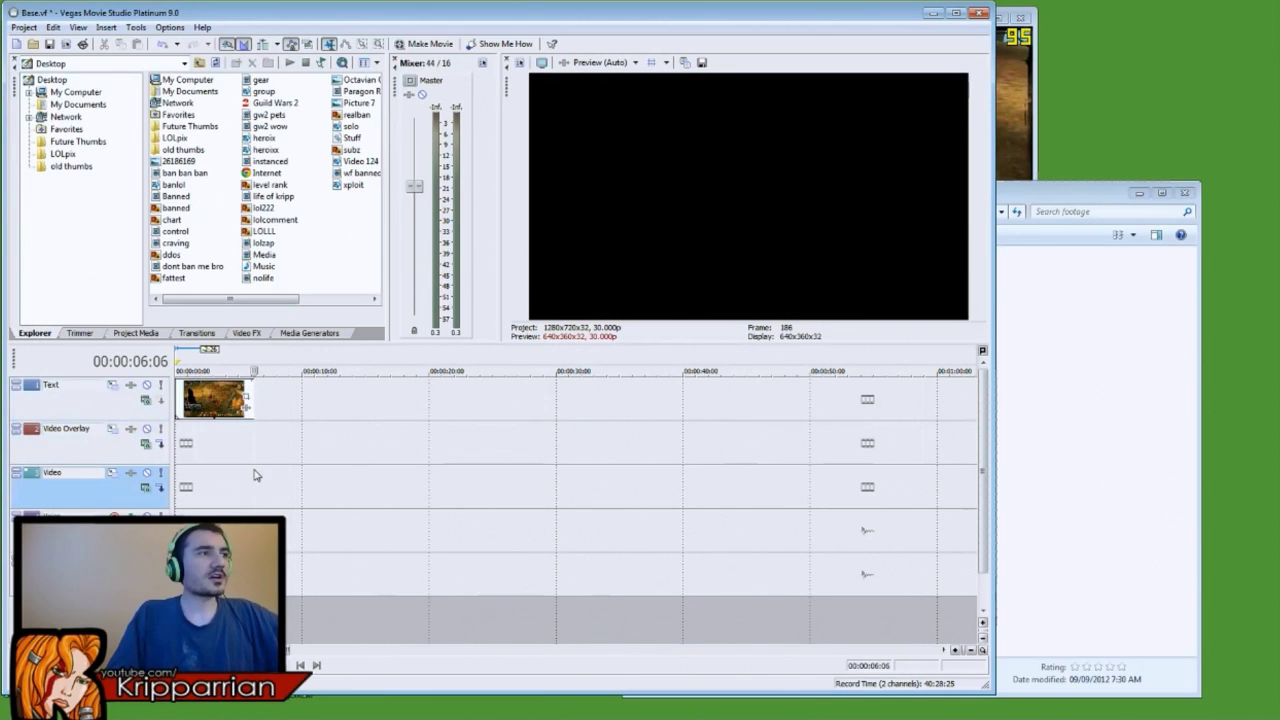
scroll(318, 495, up, 5)
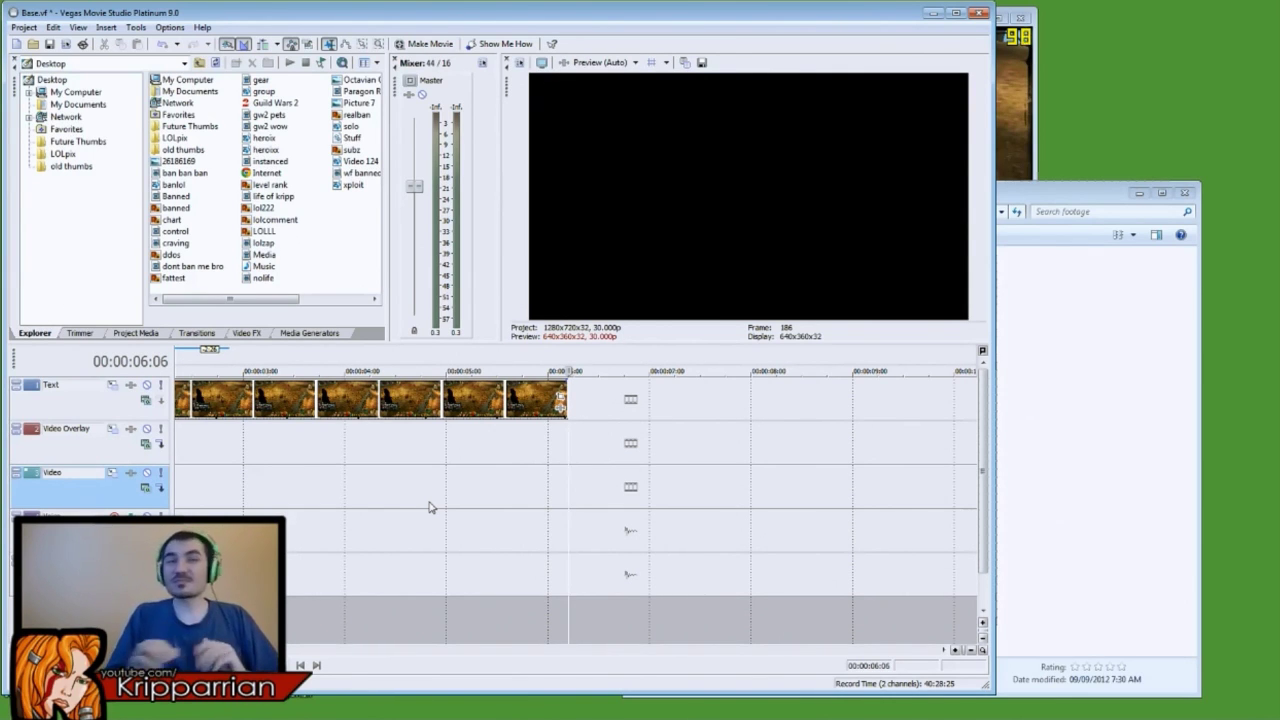
Bring the footage folder window to the front.
click(1040, 436)
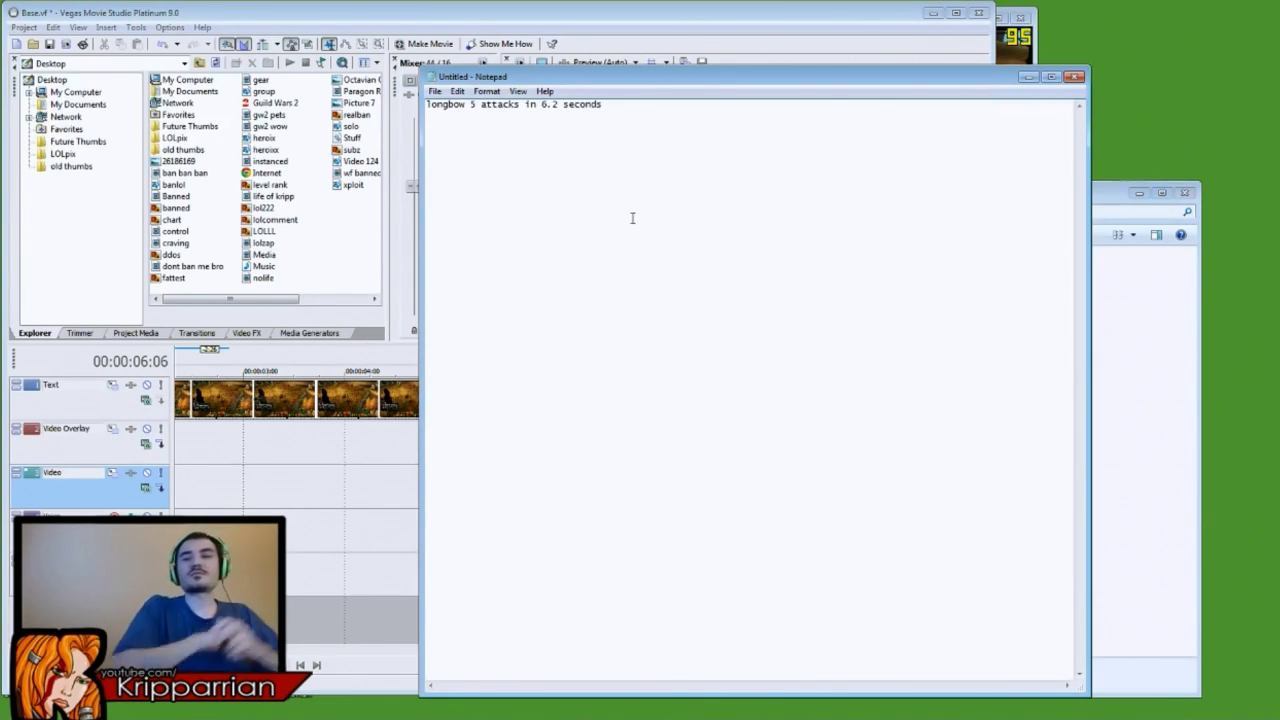
Add the 'short' clip after the longbow clip and remove it from its group.
click(343, 476)
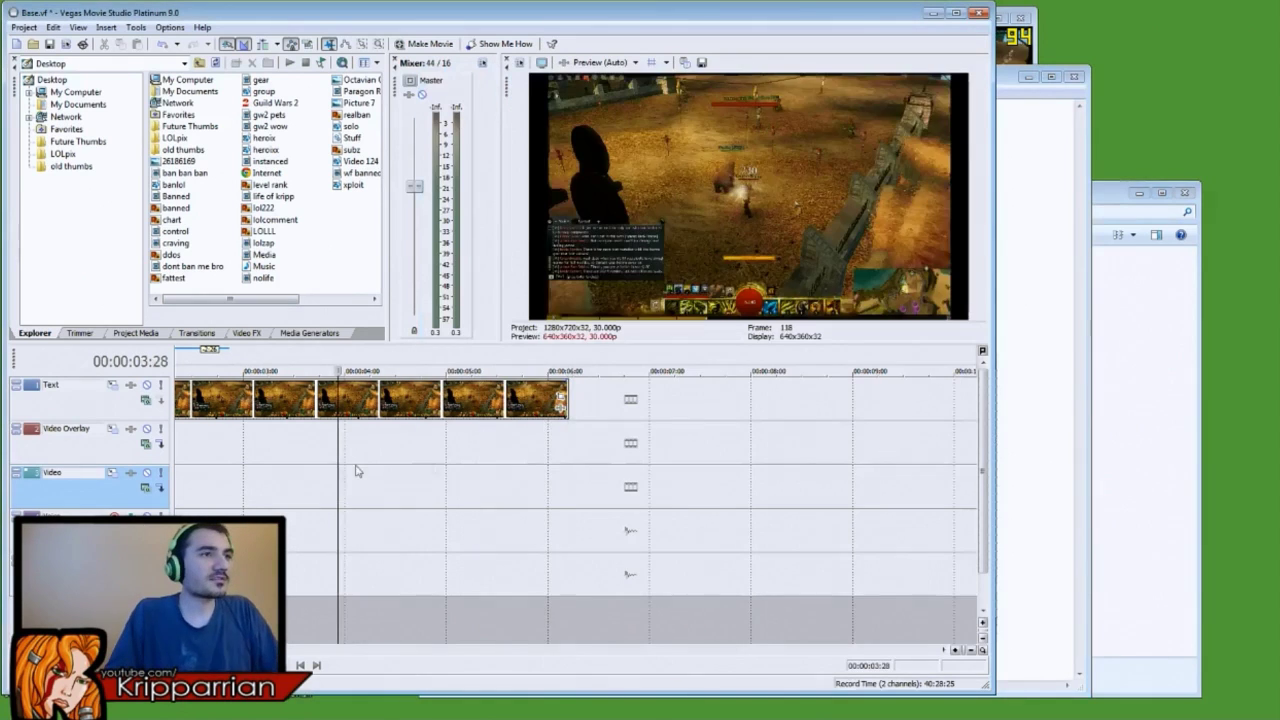
click(621, 470)
scroll(621, 470, down, 3)
click(586, 452)
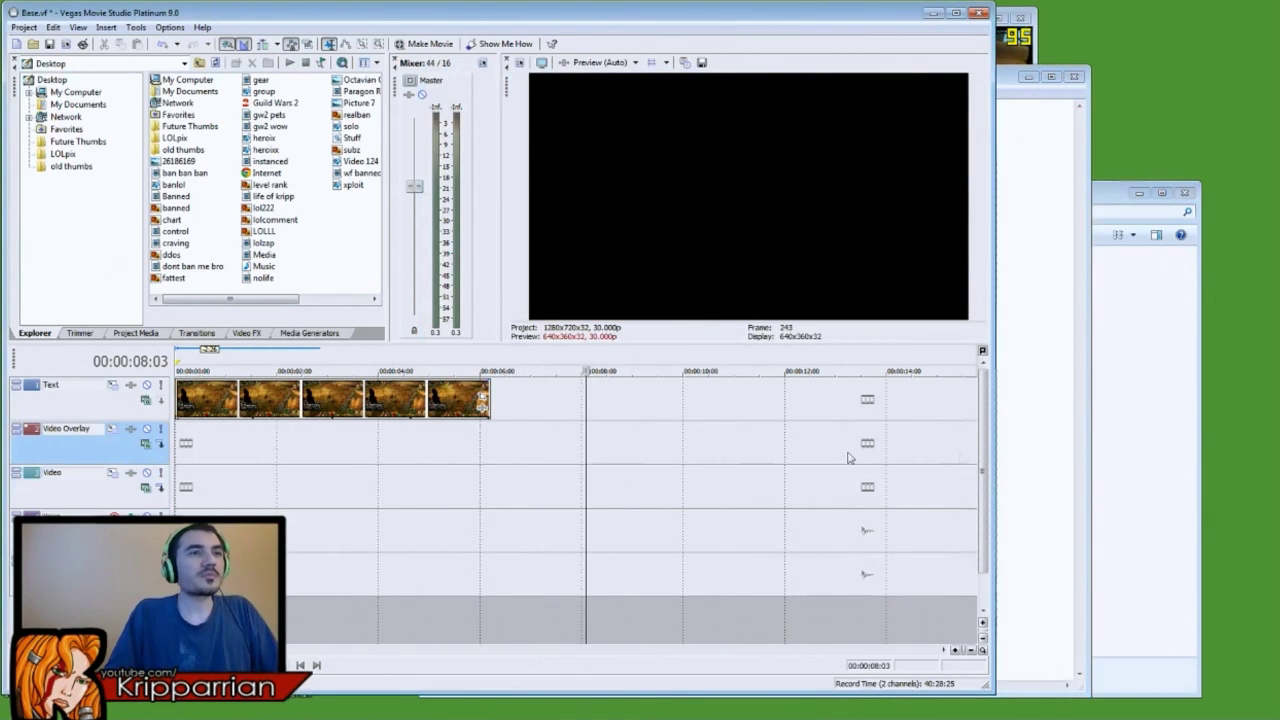
click(1141, 484)
drag(770, 329, 580, 450)
scroll(722, 465, down, 3)
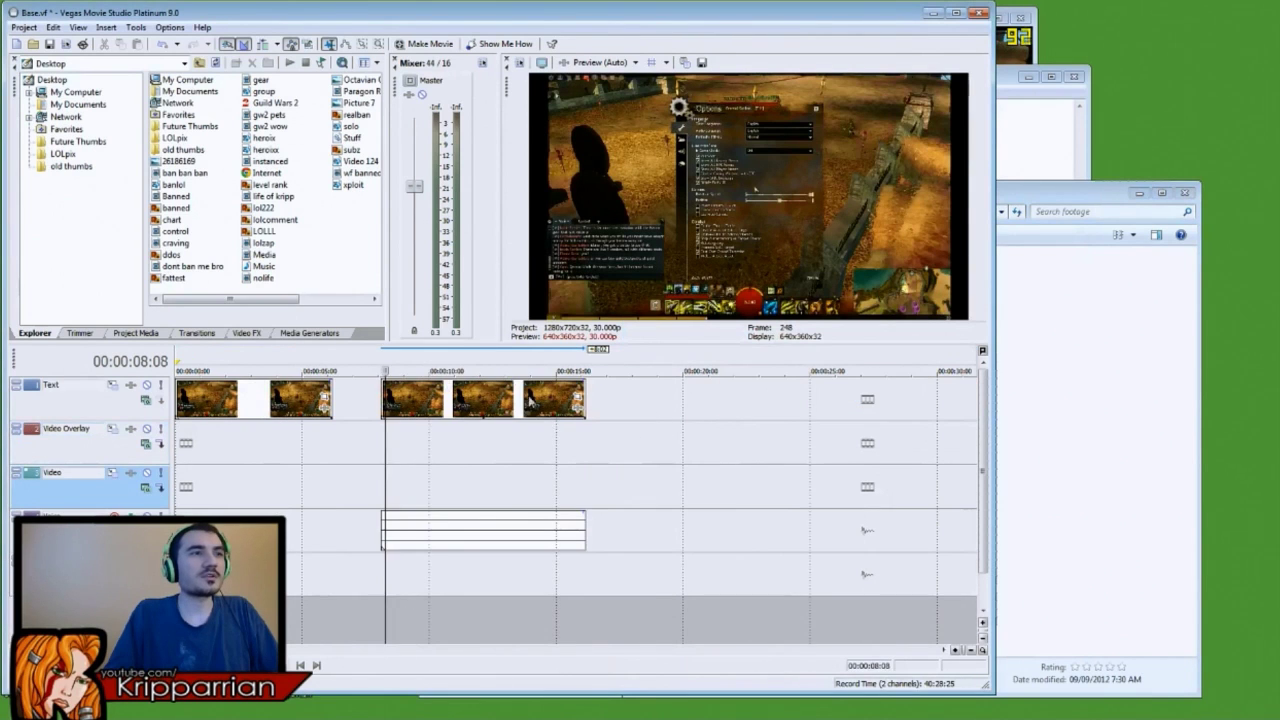
right_click(517, 405)
mouse_move(545, 647)
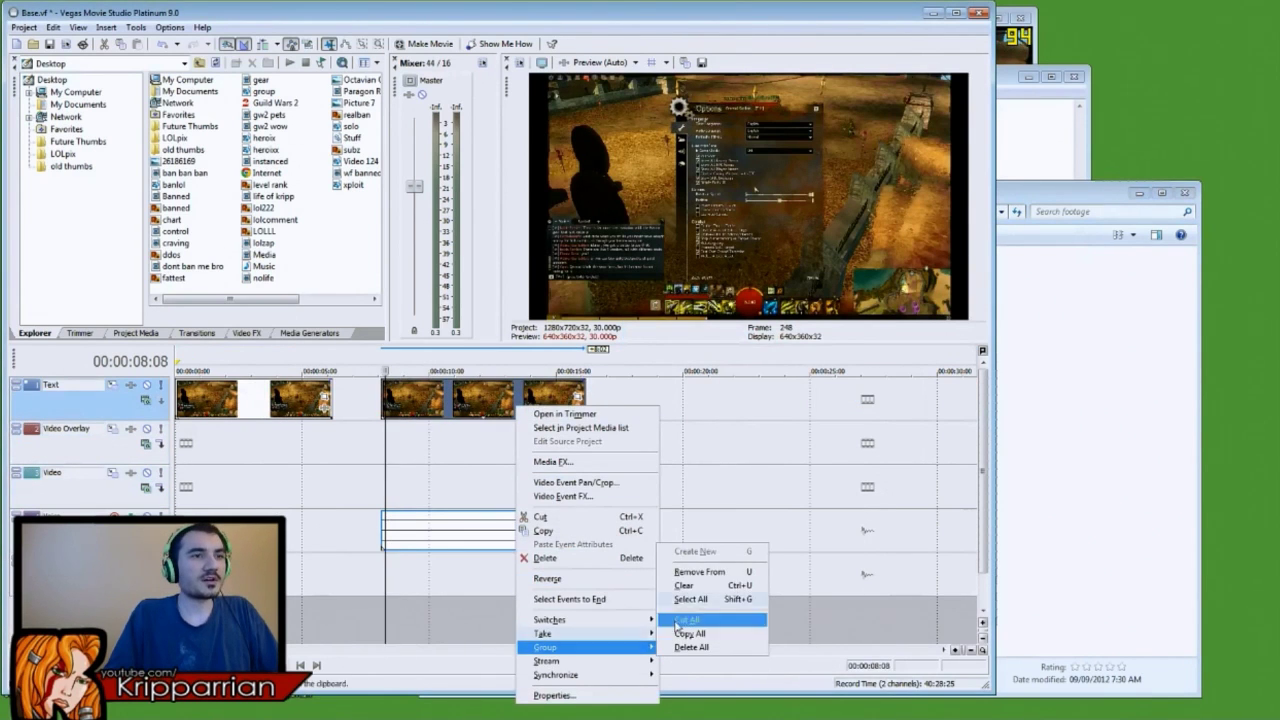
click(707, 574)
click(523, 525)
Delete the shortbow footage before the first attack.
click(406, 452)
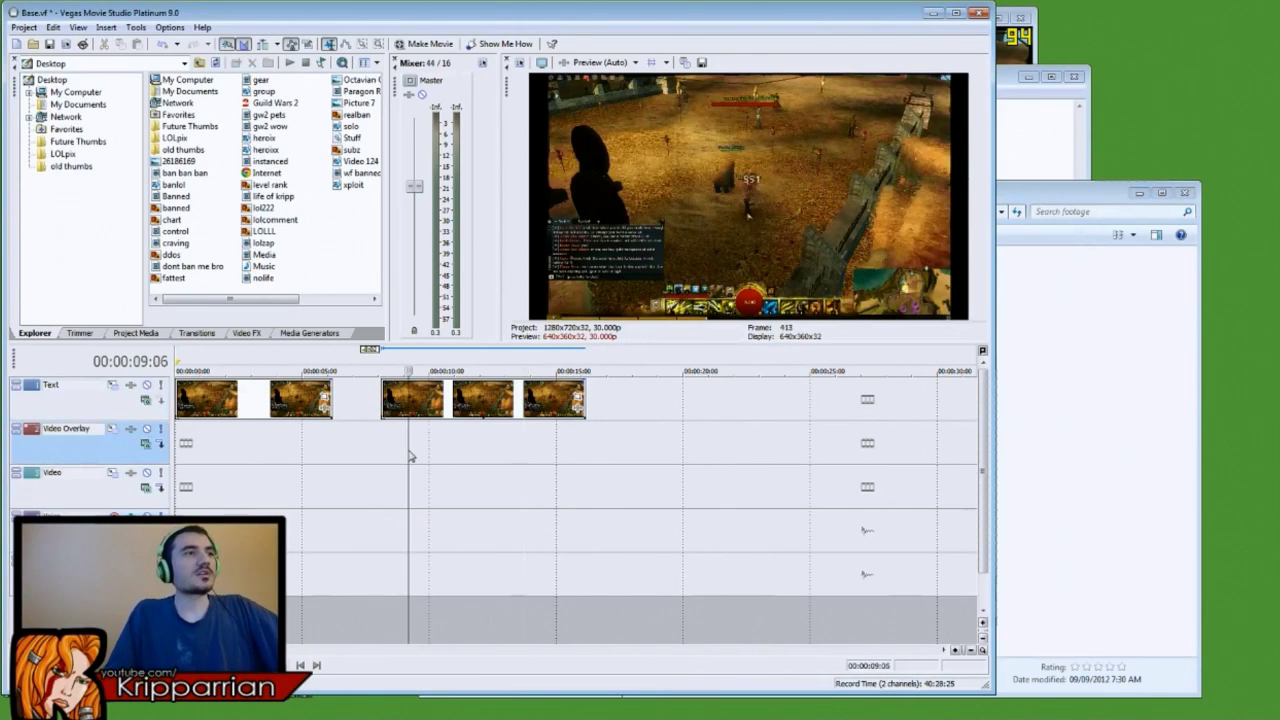
key(space)
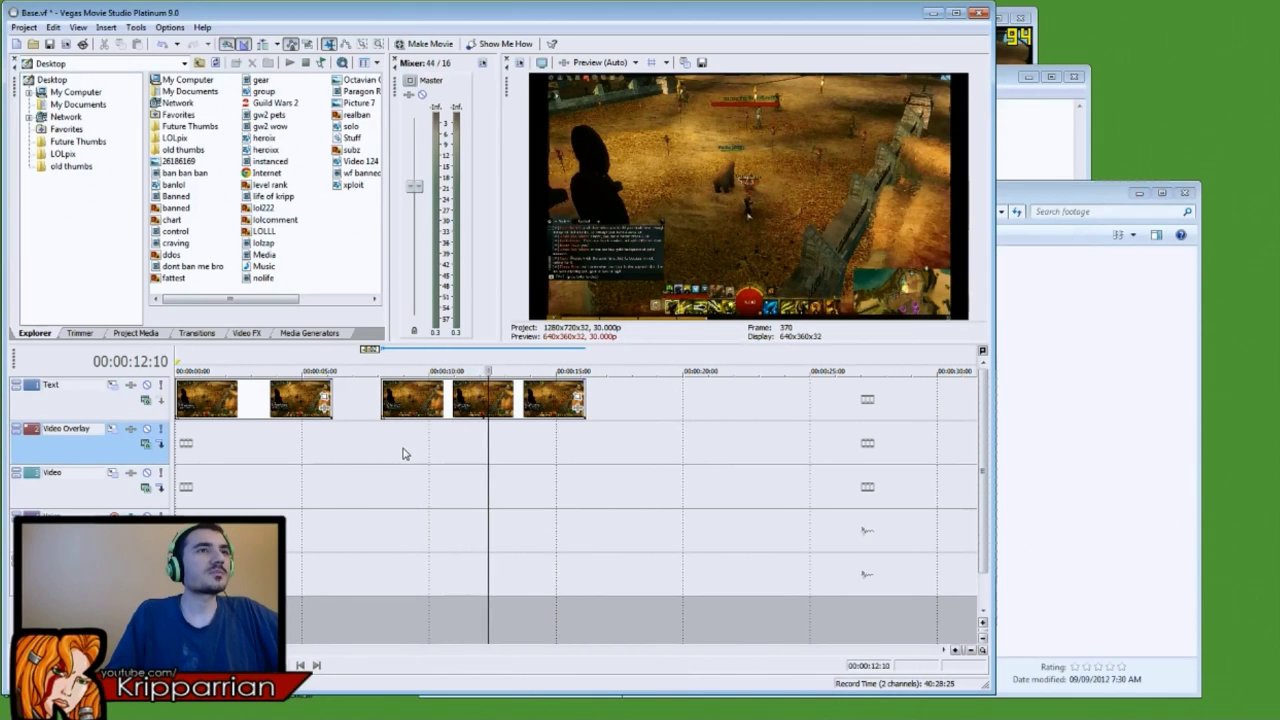
key(Return)
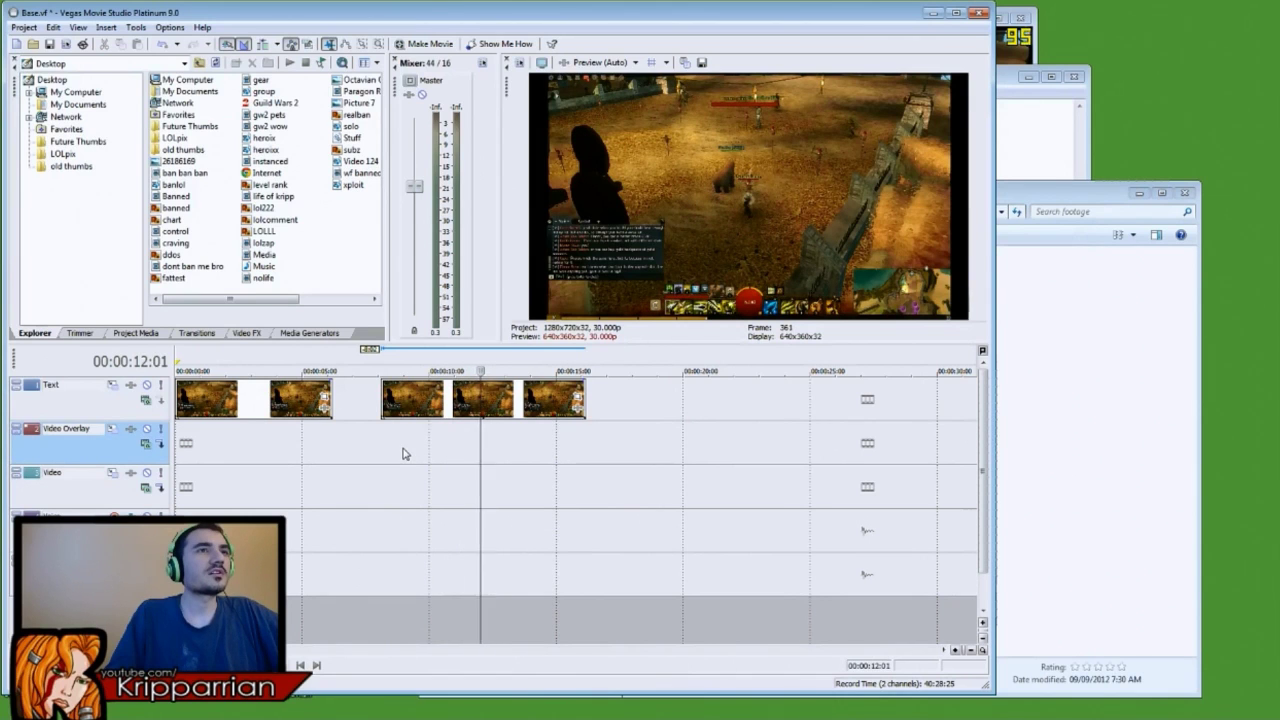
scroll(420, 449, up, 10)
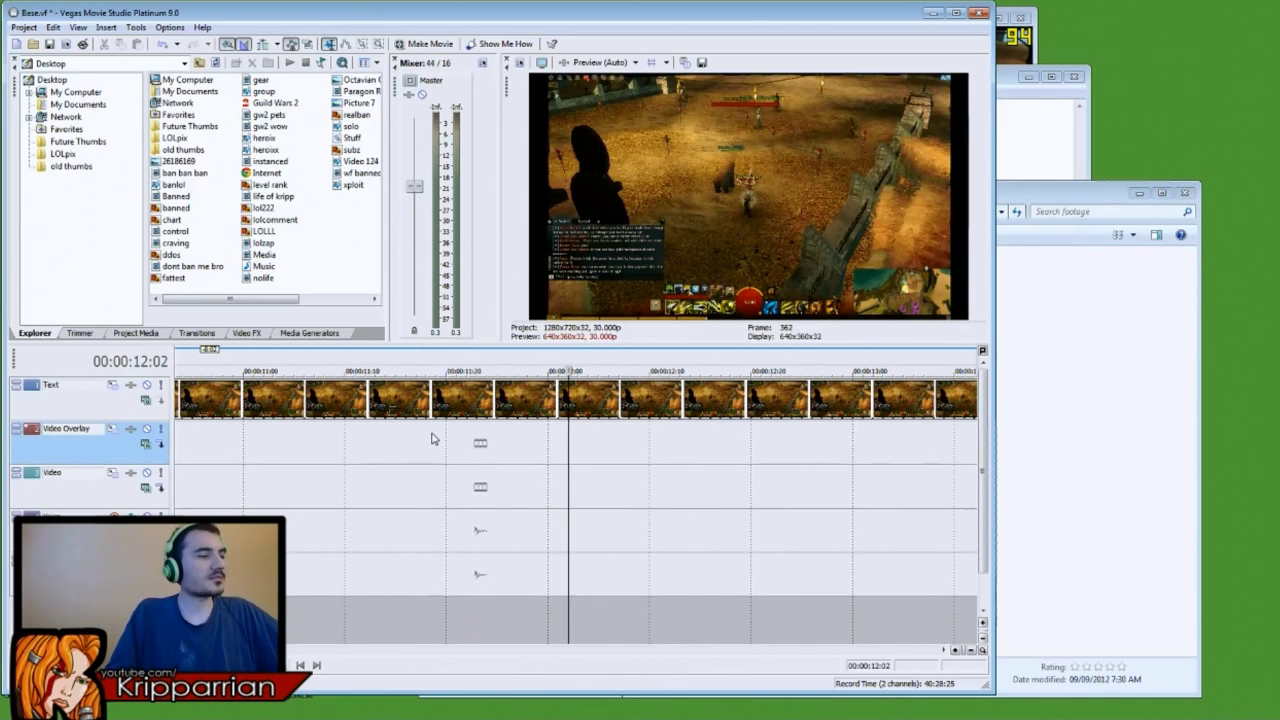
click(455, 400)
key(Delete)
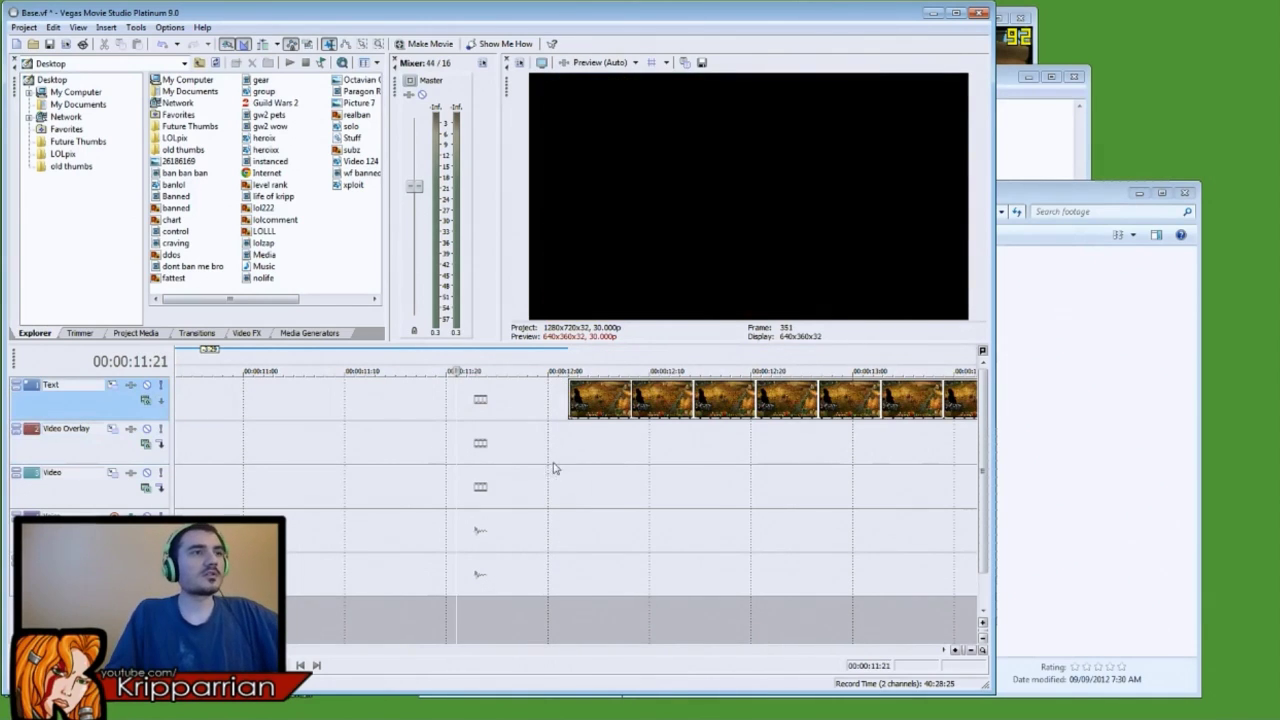
Delete the shortbow footage after the fifth attack, fine-tuning the cut frame by frame.
click(567, 456)
key(space)
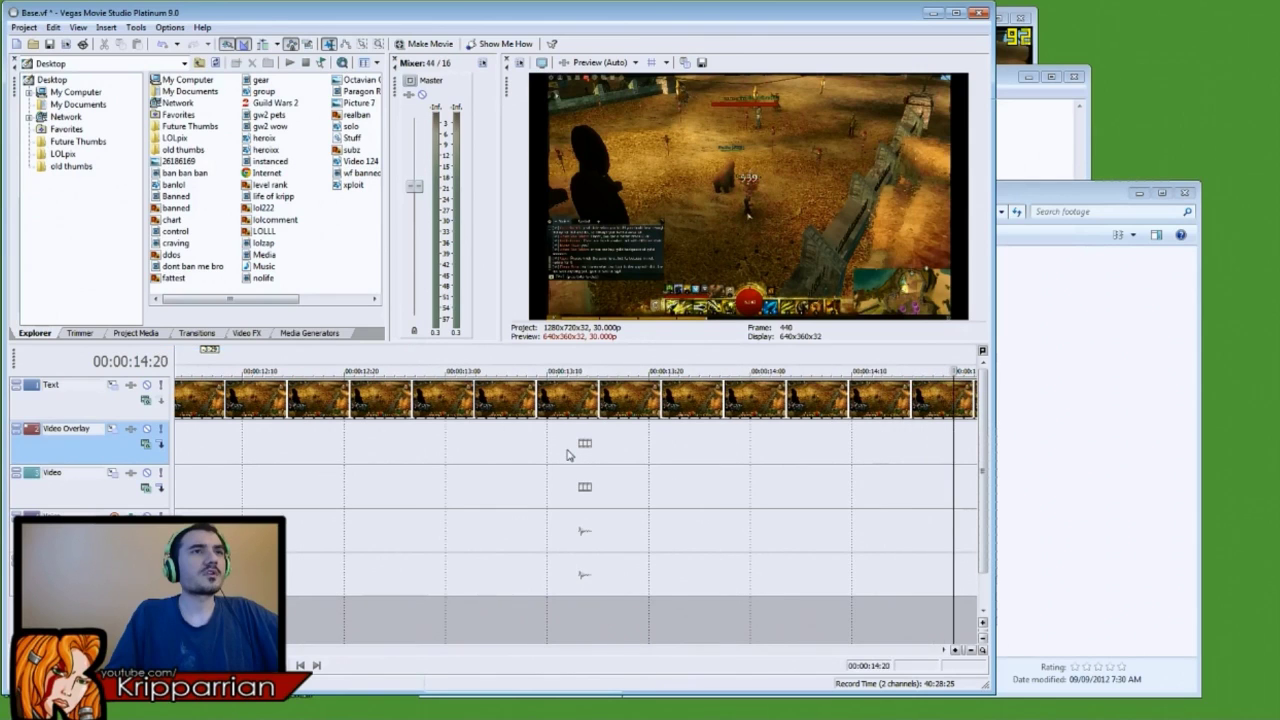
key(Left)
key(Left)
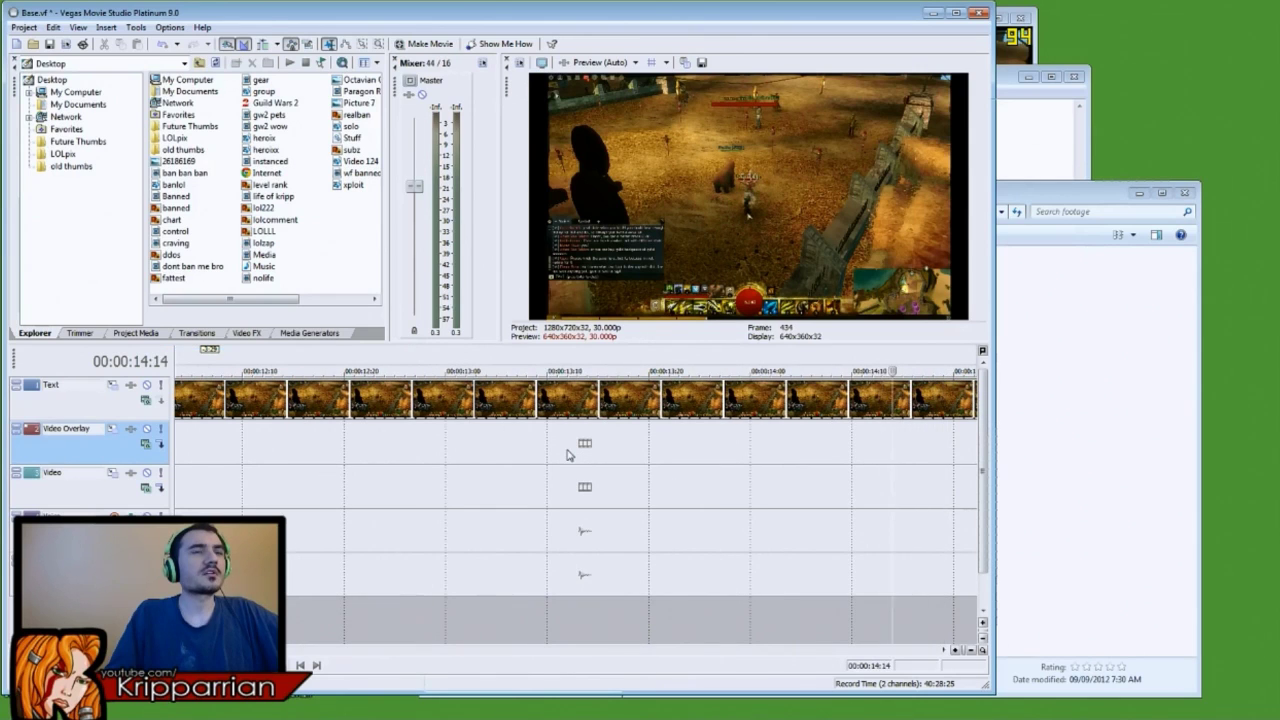
key(Right)
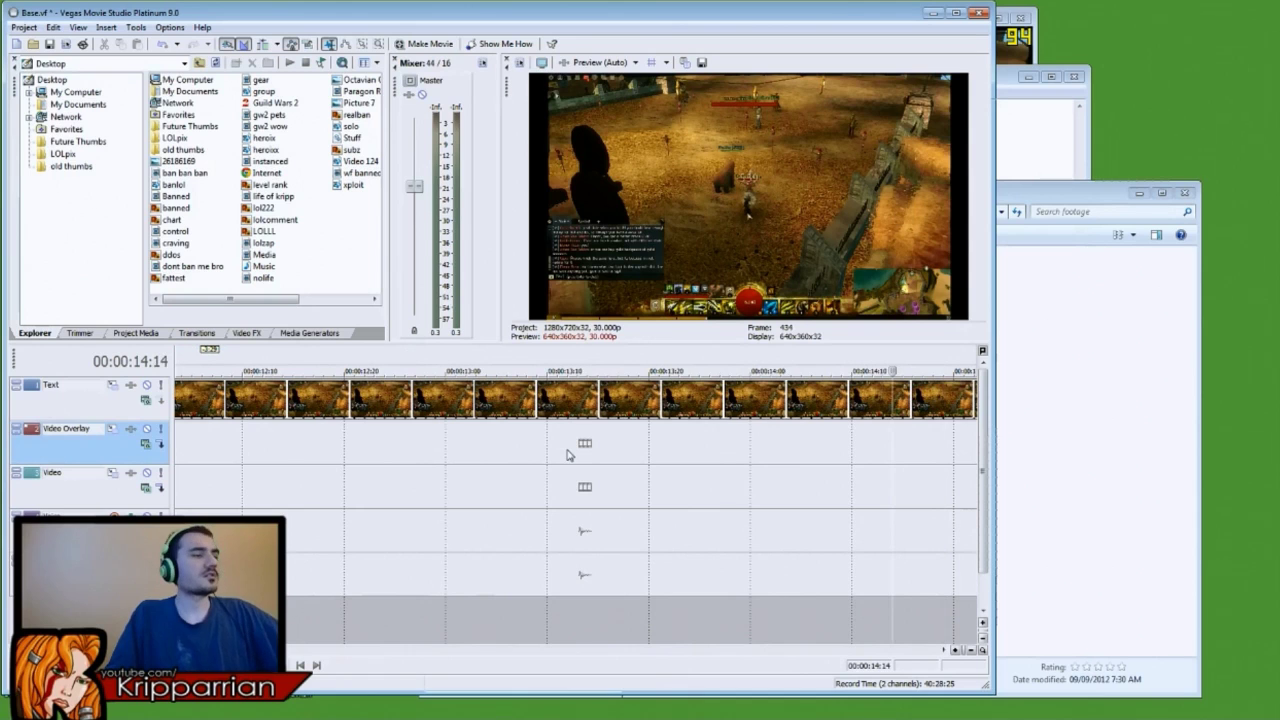
click(942, 400)
key(Delete)
scroll(729, 434, down, 10)
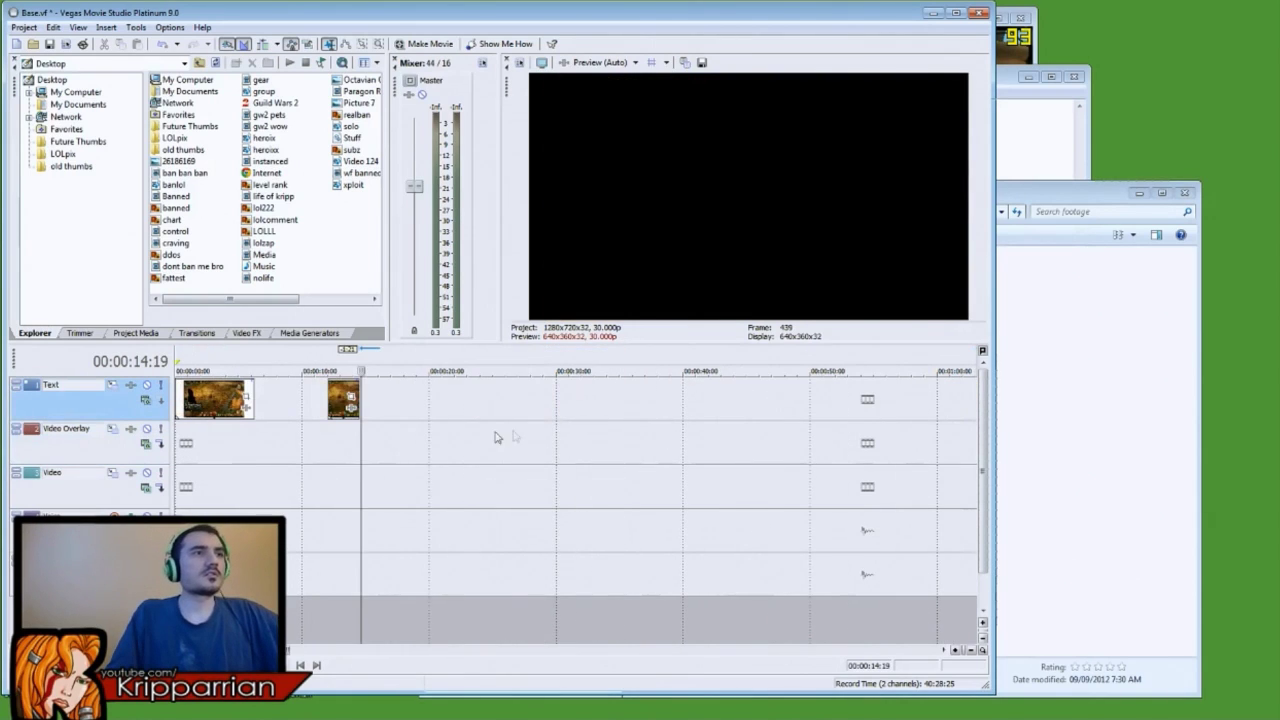
Position the shortbow clip on the Text track from 00:00:10:00, ending at 00:00:12:12.
drag(340, 400, 344, 442)
click(306, 418)
scroll(306, 418, up, 8)
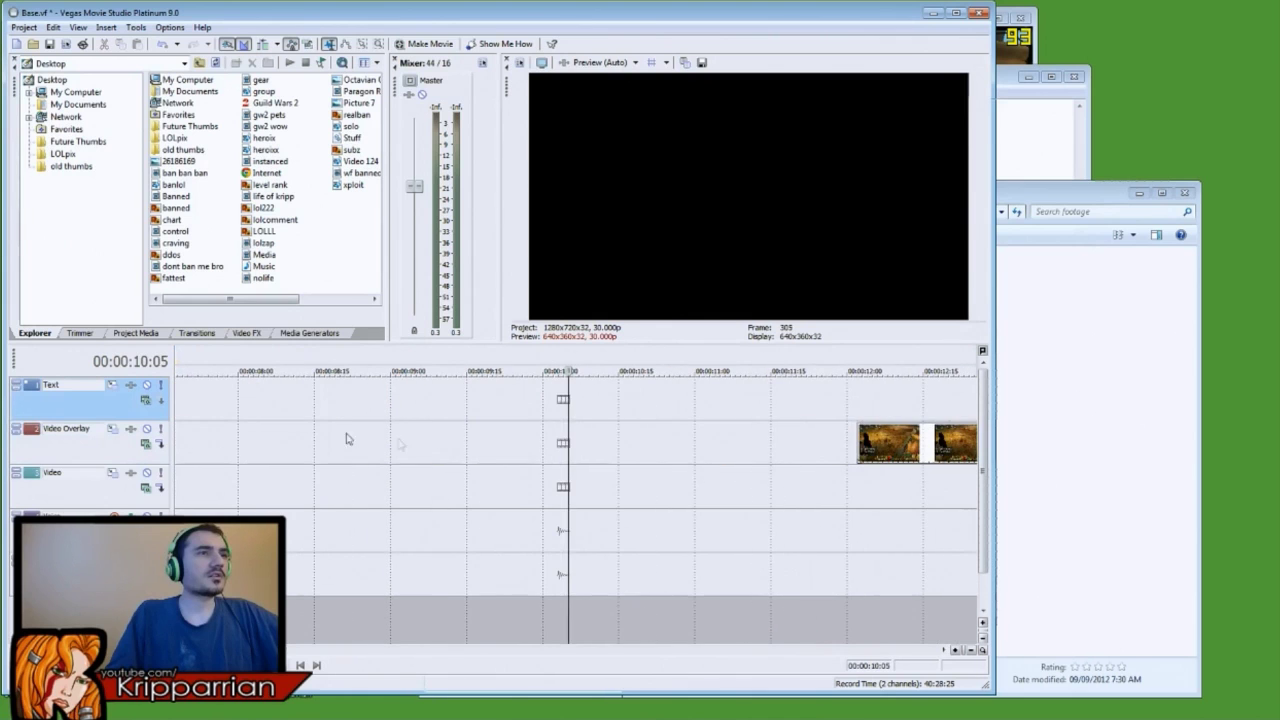
click(542, 418)
drag(868, 440, 558, 400)
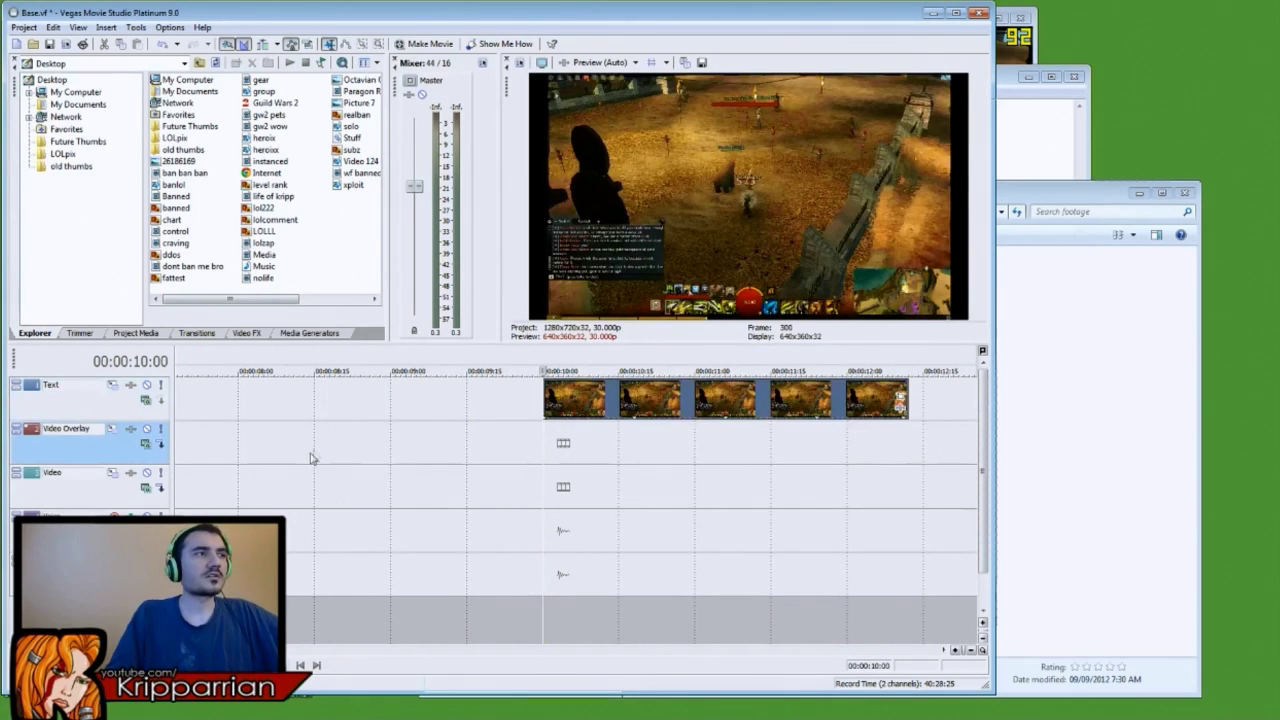
click(906, 454)
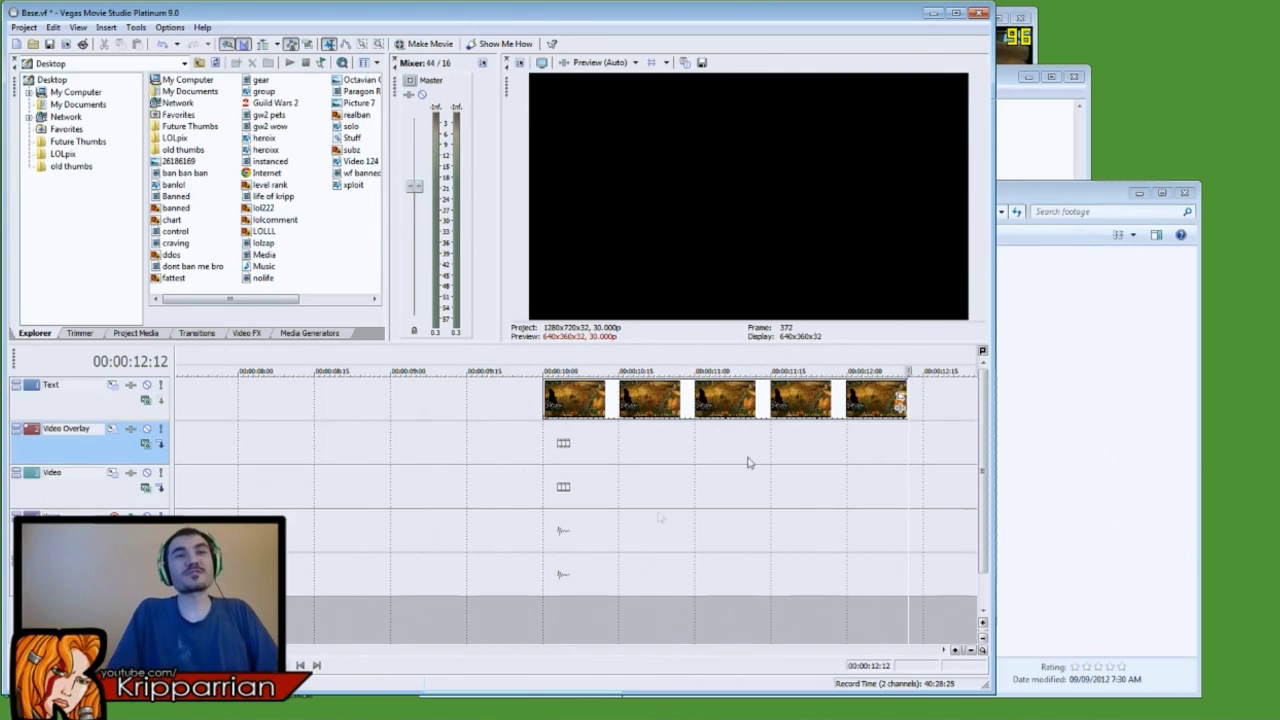
Type 'shortbow 5 attacks in 2.4 seconds' as the second line in Notepad.
click(1033, 150)
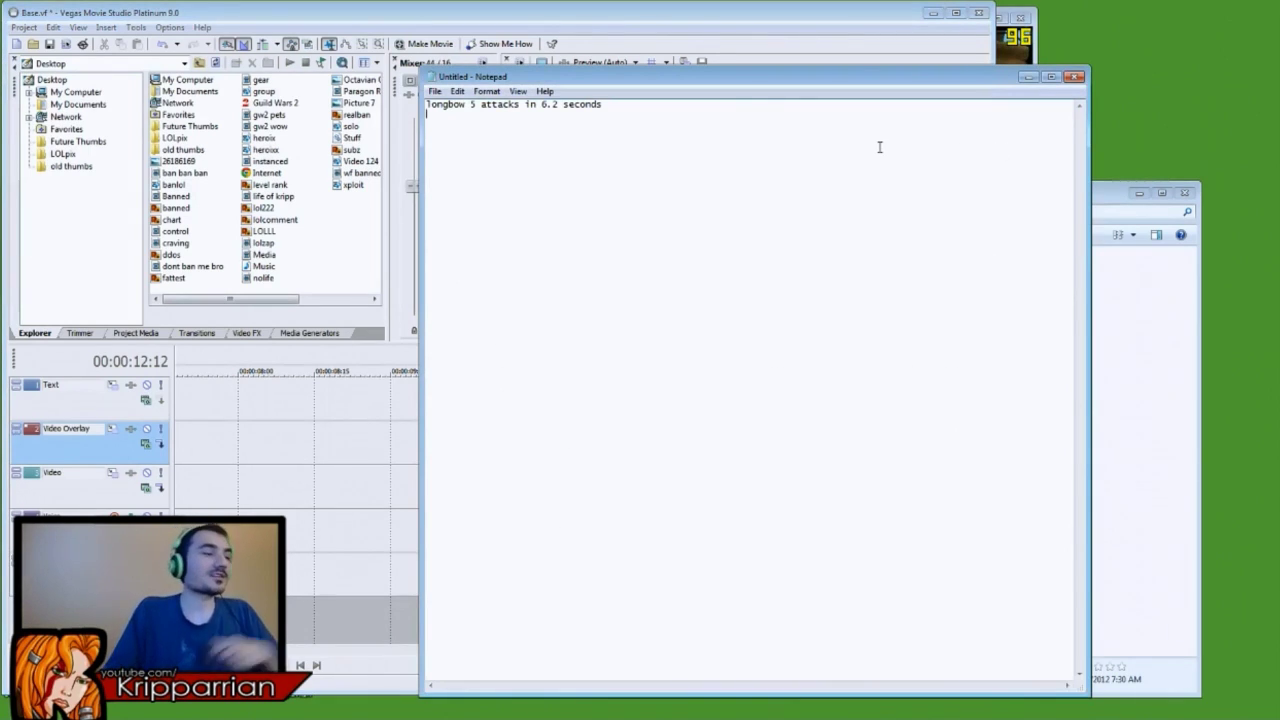
text(shortbow 5 )
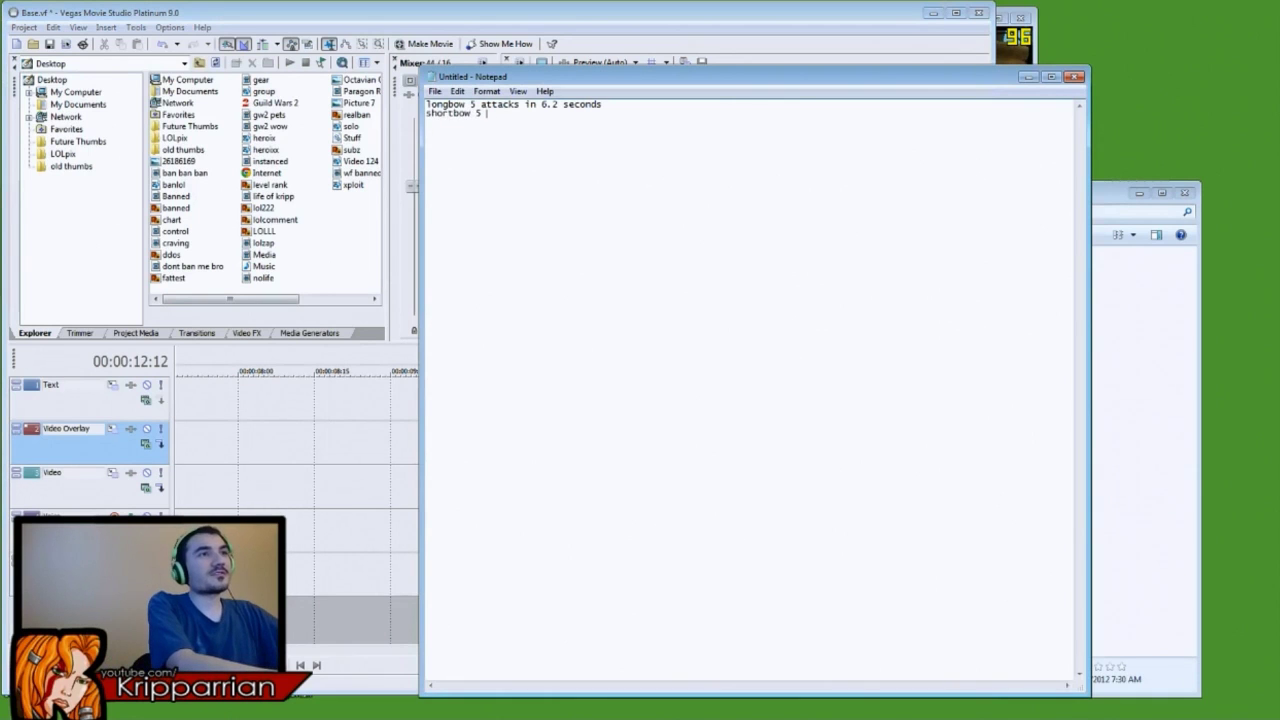
text(attacks in 2.4 seconds)
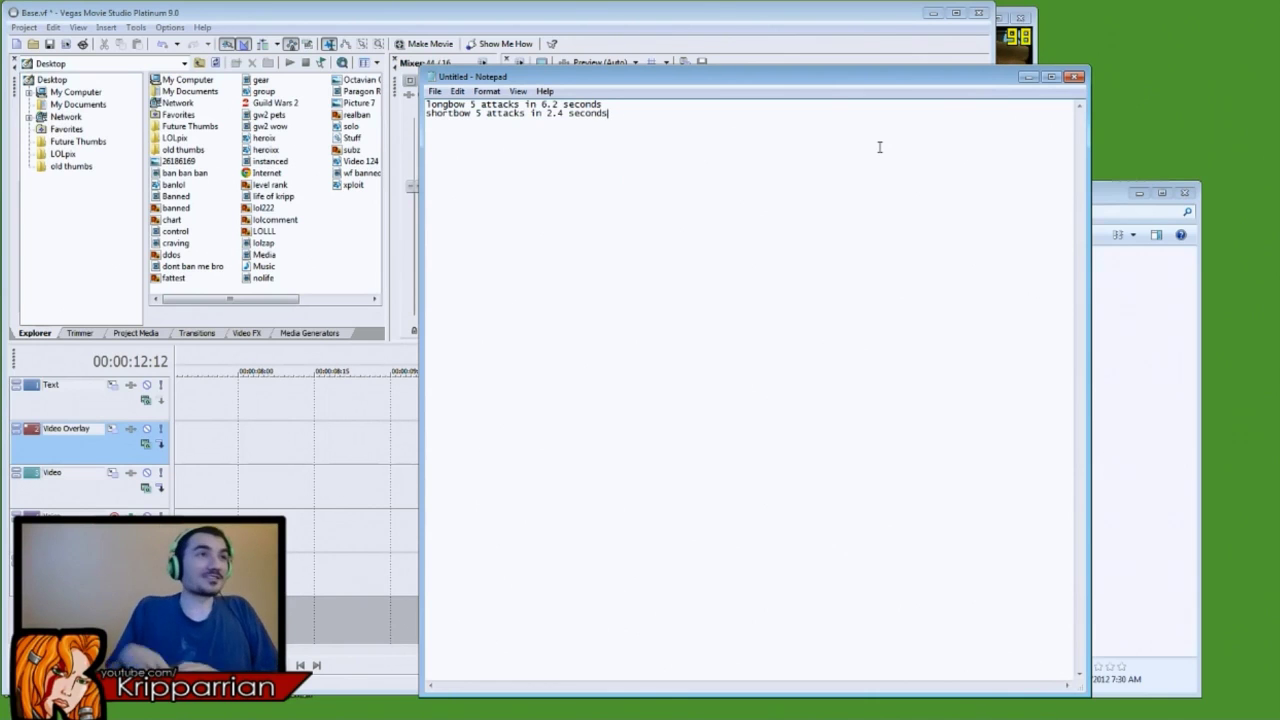
Move the shortbow clip to 0 seconds on the Video Overlay track, beneath the longbow clip.
click(318, 449)
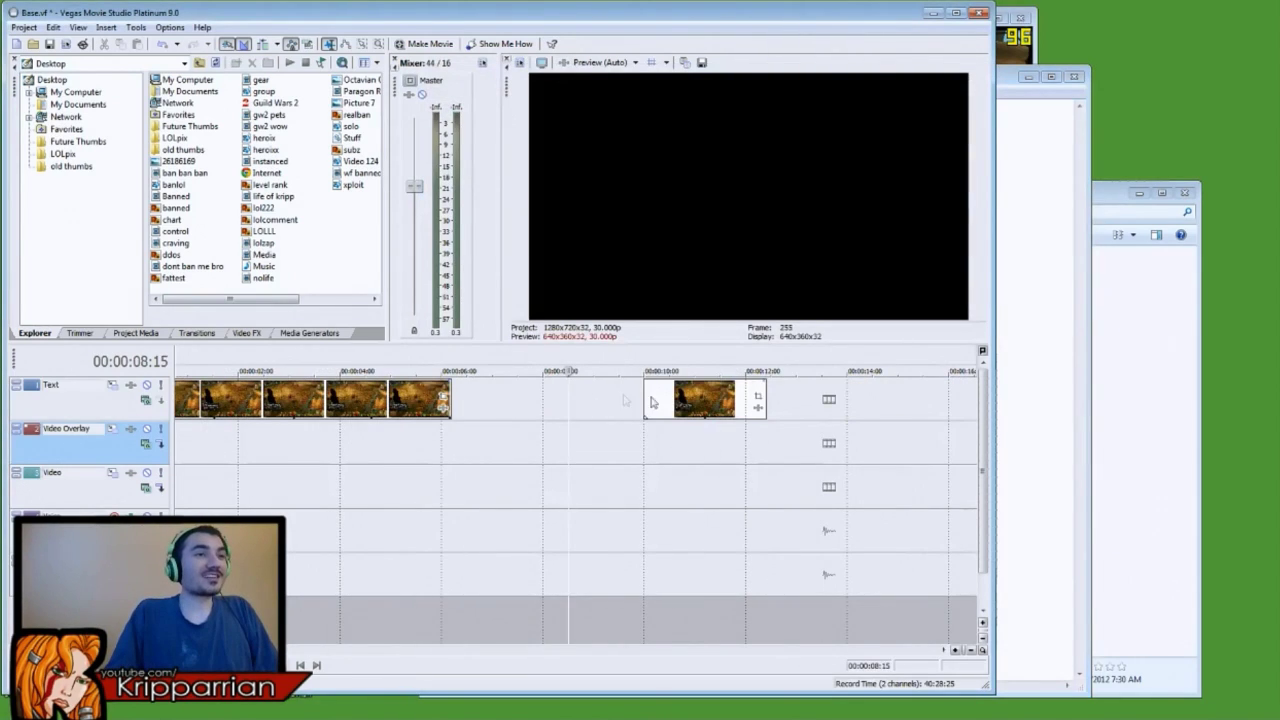
drag(432, 487, 211, 466)
click(318, 470)
click(490, 450)
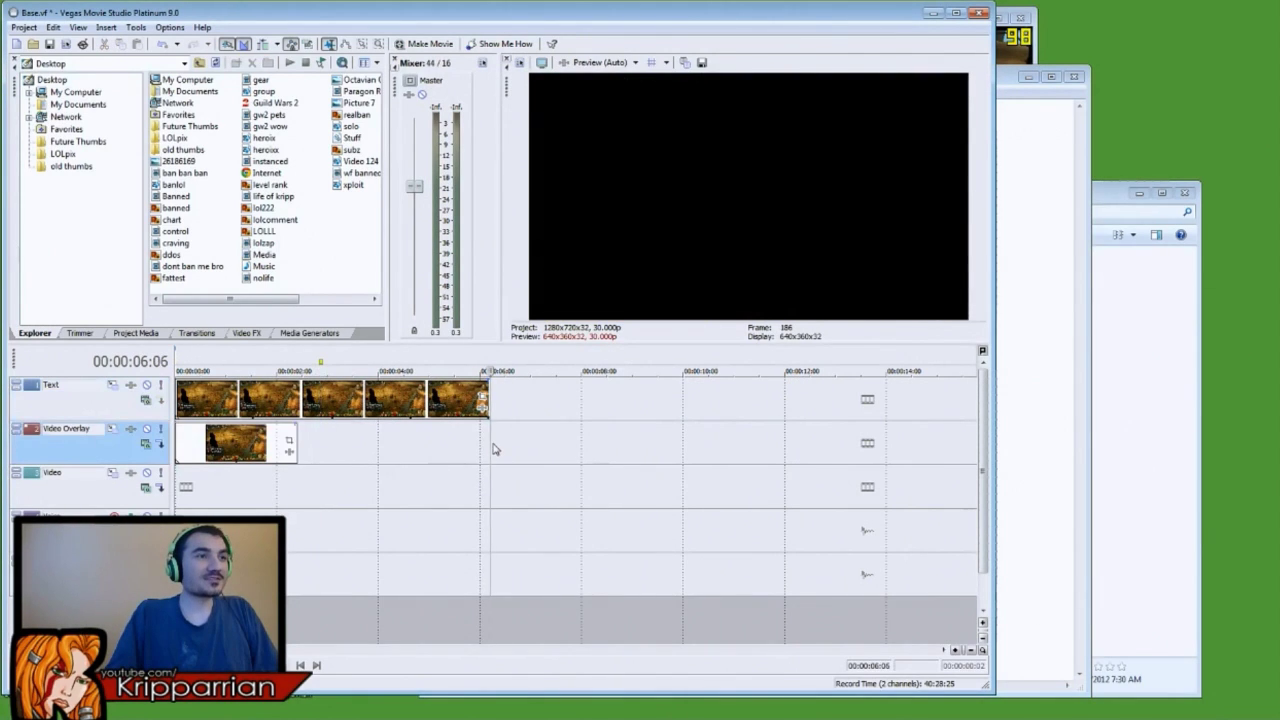
click(297, 489)
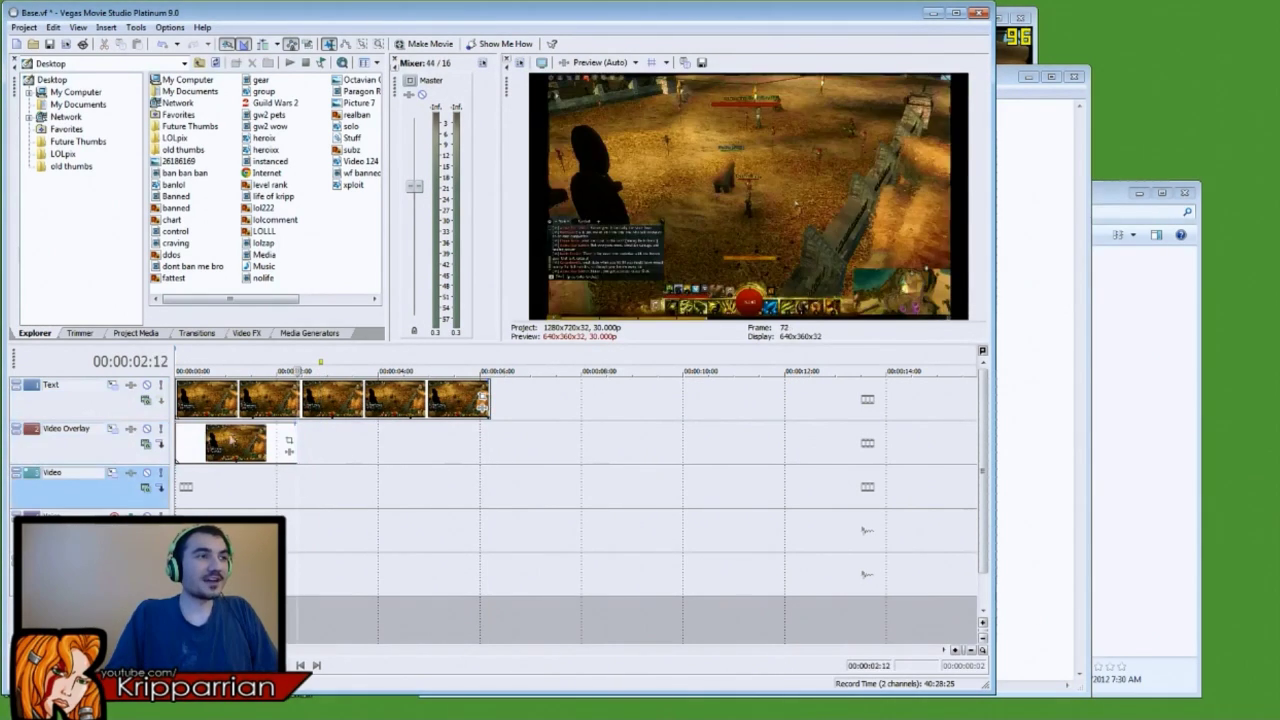
Place a copy of the shortbow clip right after it and mark the second clip's end.
click(252, 453)
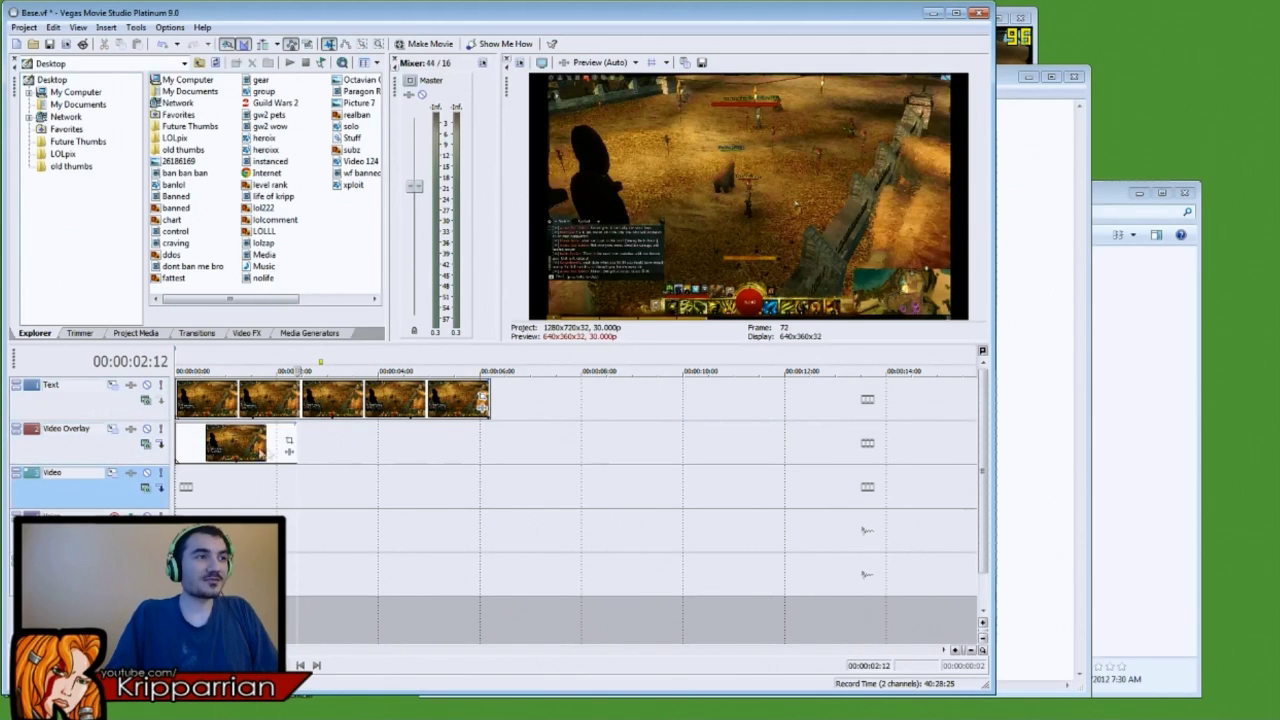
drag(252, 453, 360, 450)
click(552, 451)
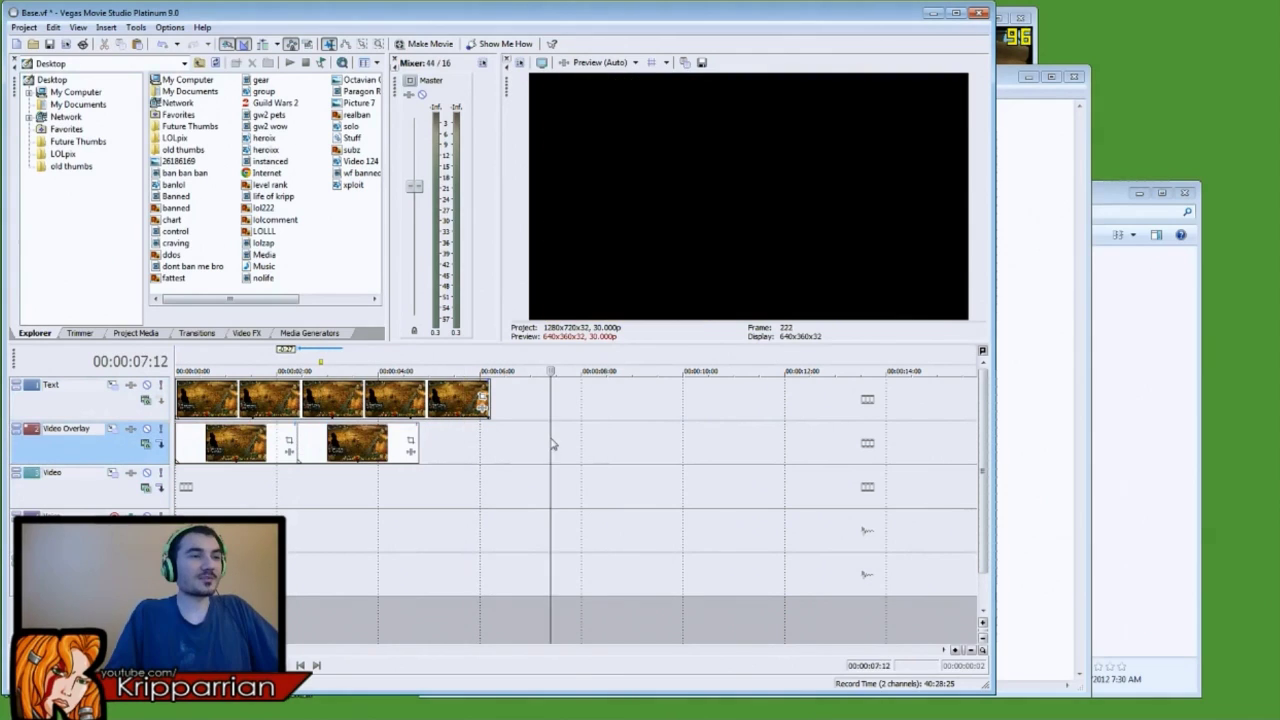
click(418, 500)
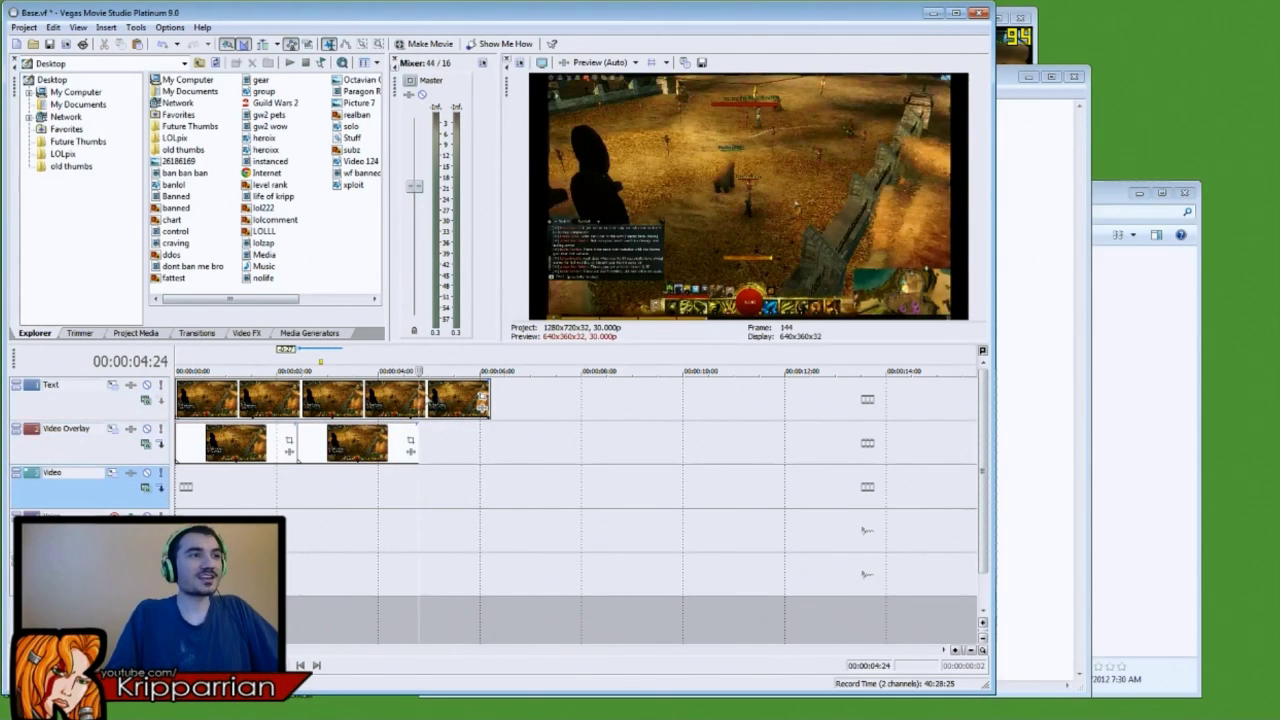